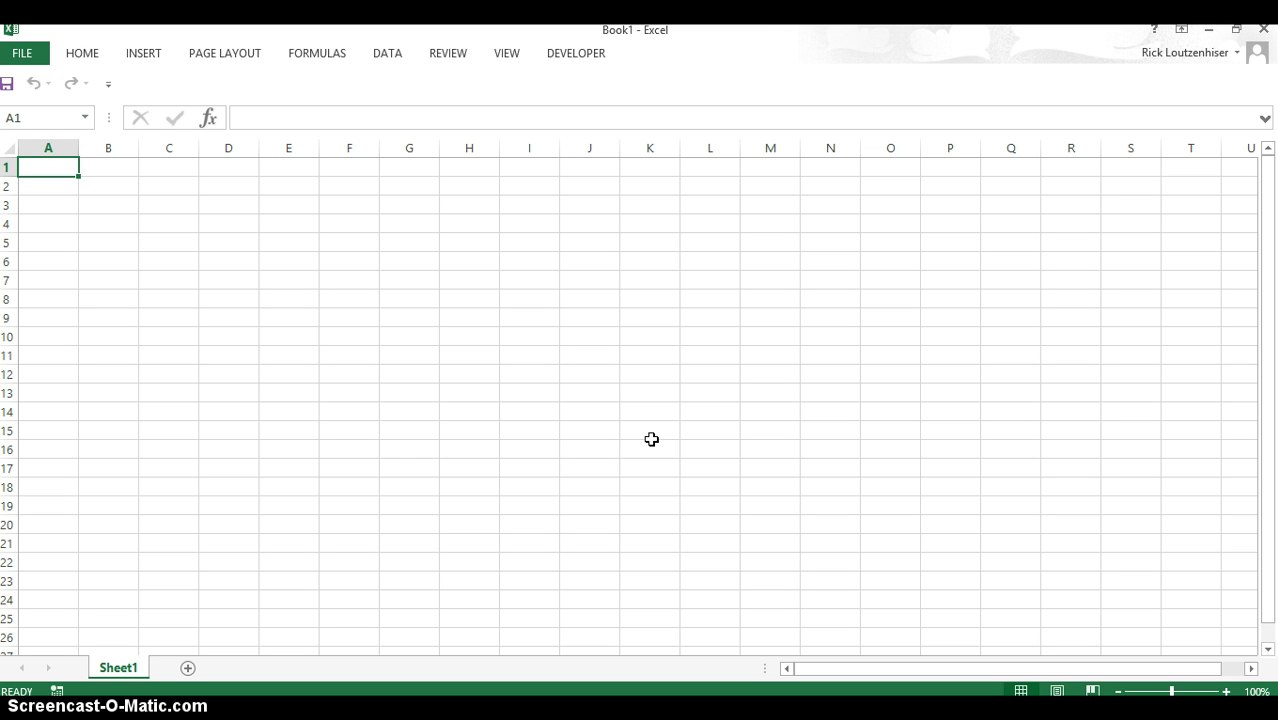
Open the recent PHStat workbook to load the PHStat add-in
{"action": "left_click", "coordinate": [39, 57]}
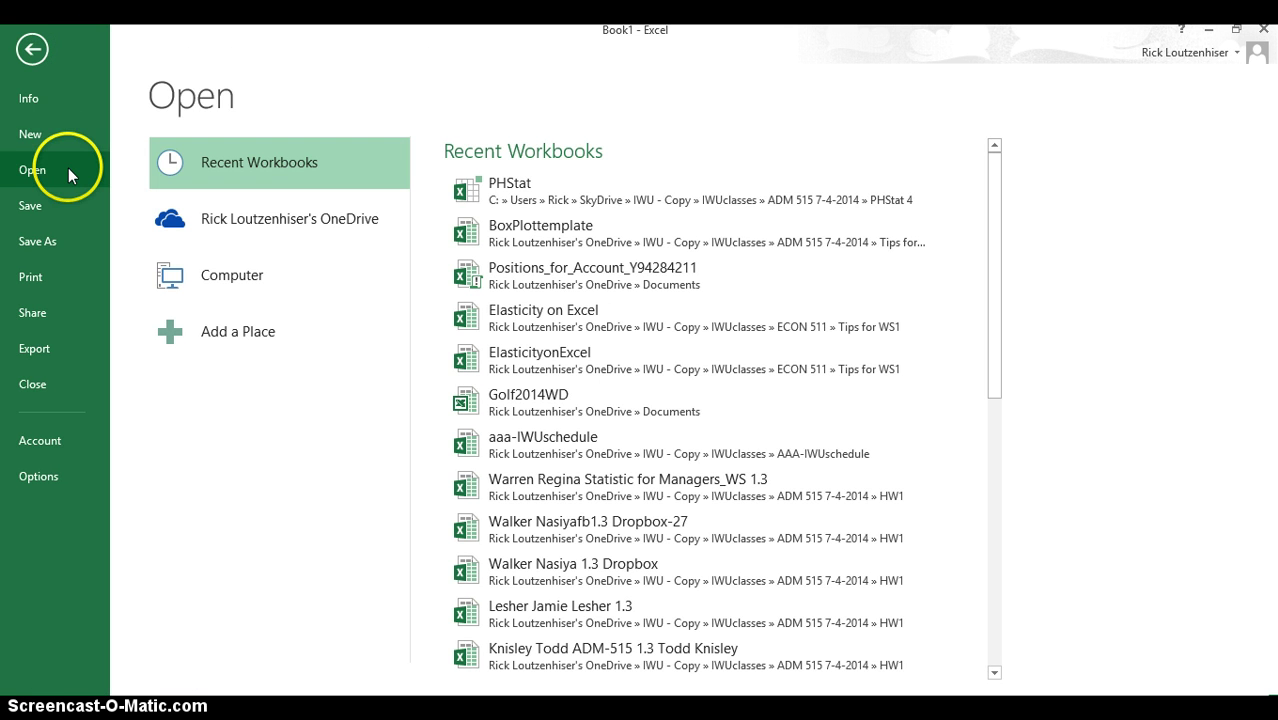
{"action": "left_click", "coordinate": [68, 172]}
{"action": "left_click", "coordinate": [500, 184]}
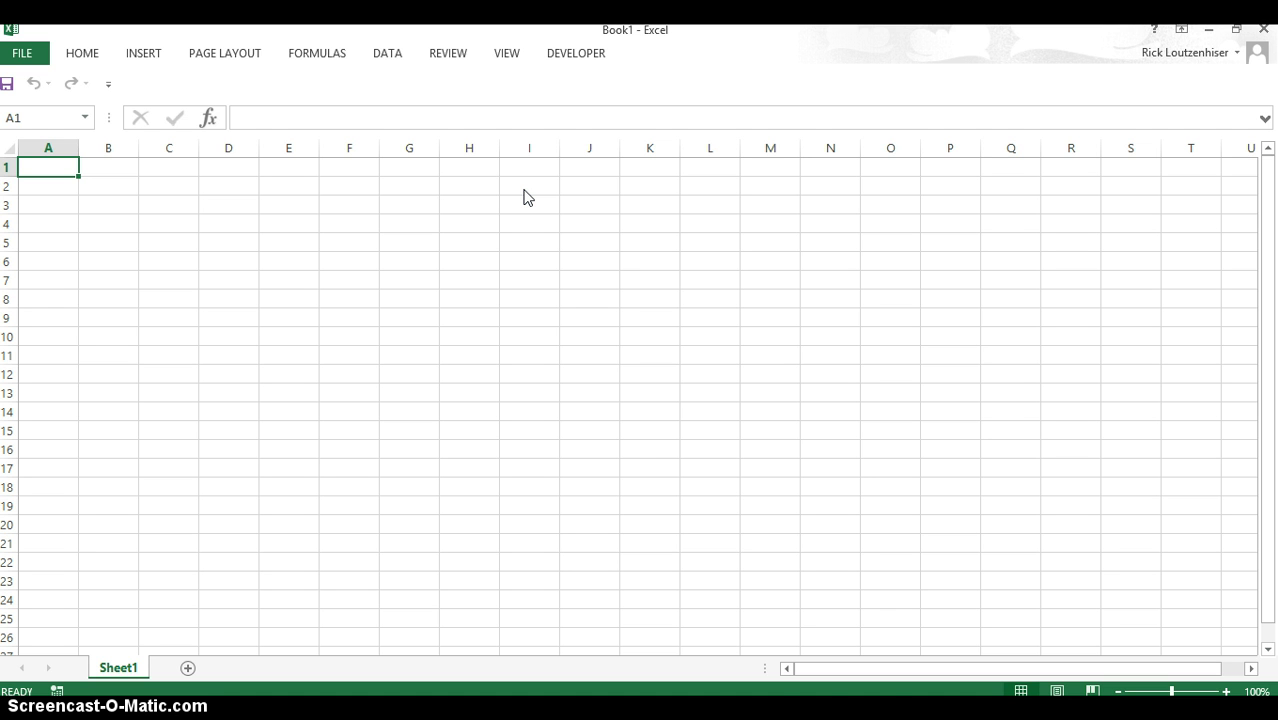
{"action": "left_click", "coordinate": [656, 472]}
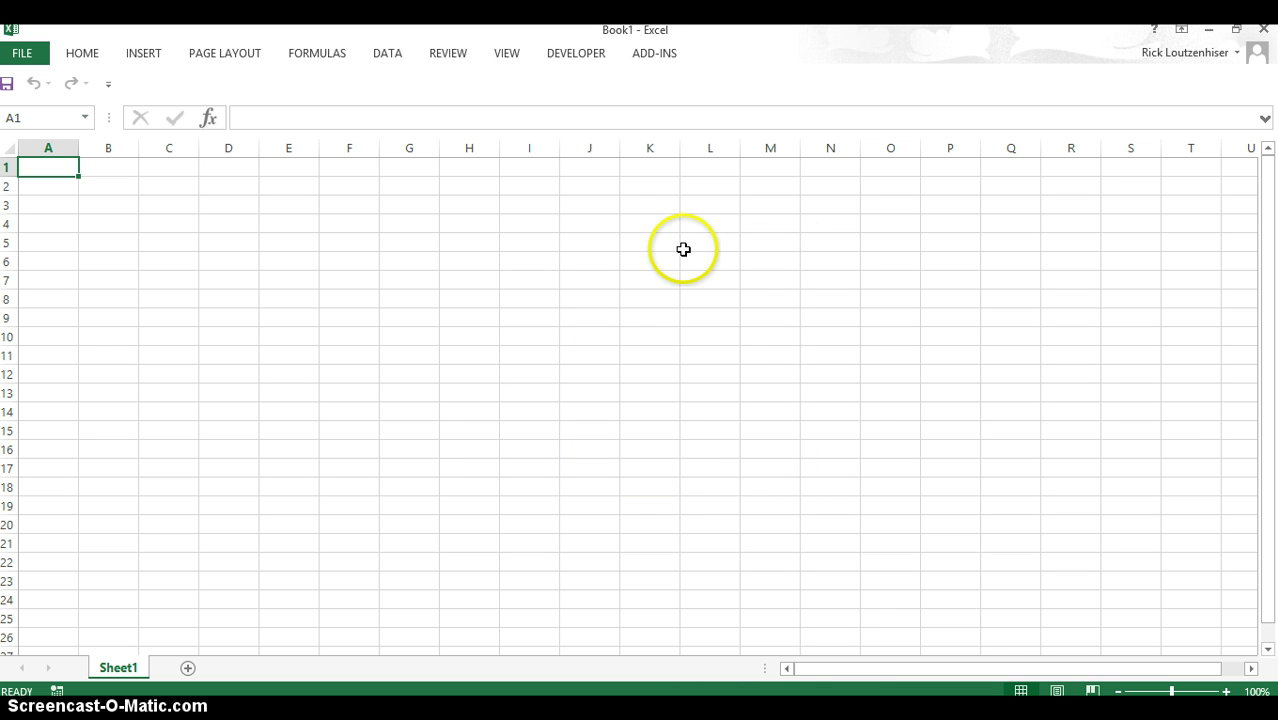
Generate a PHStat binomial probability distribution with sample size 3, event probability .876 and outcomes from 0 to 3
{"action": "left_click", "coordinate": [655, 56]}
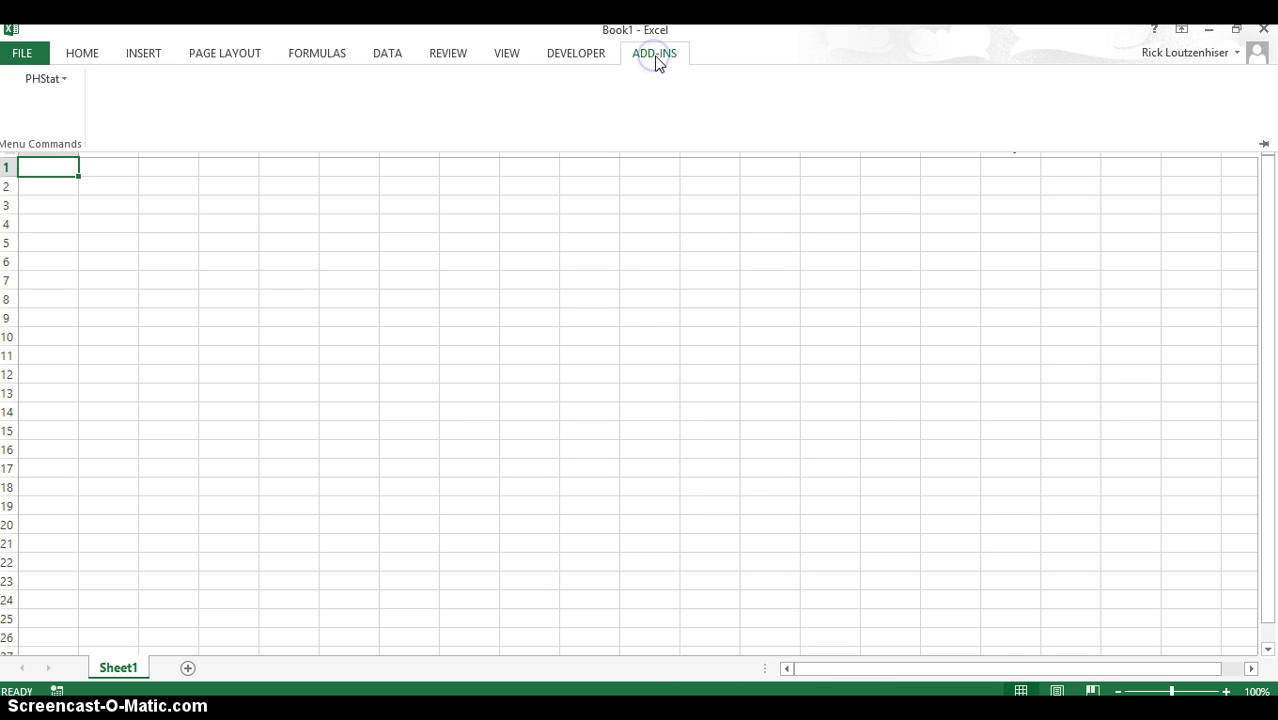
{"action": "left_click", "coordinate": [46, 79]}
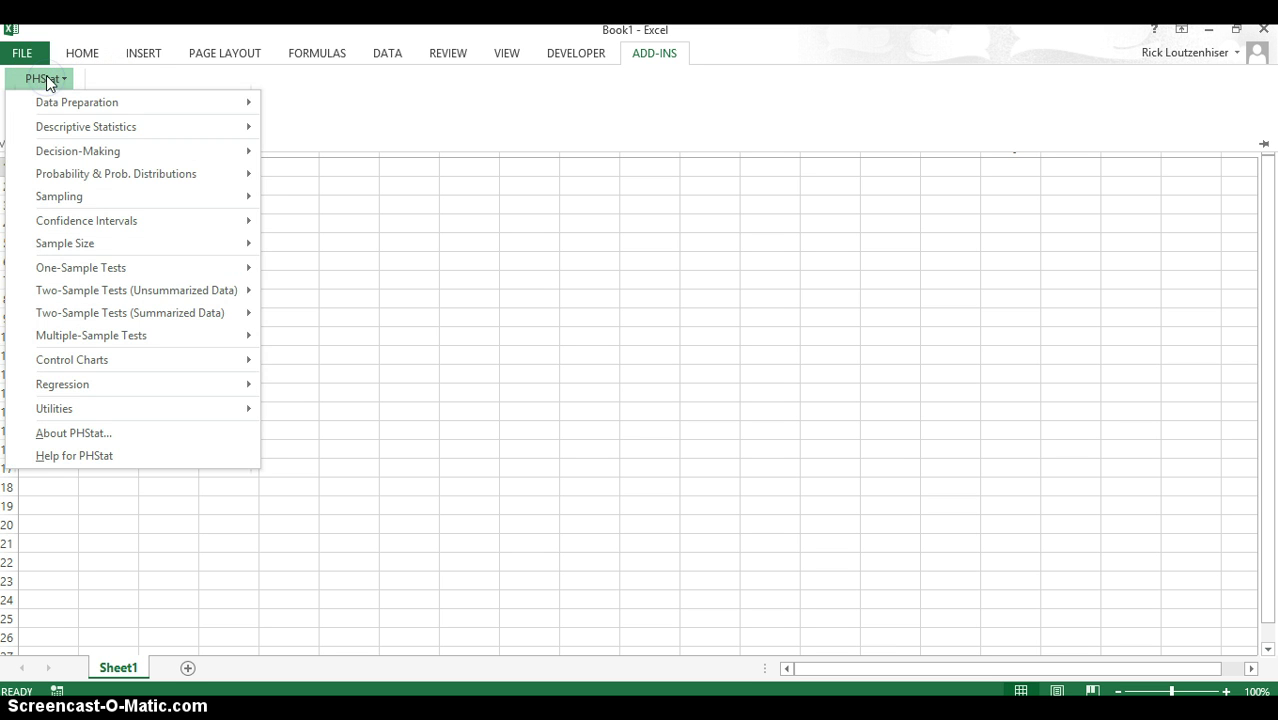
{"action": "mouse_move", "coordinate": [86, 172]}
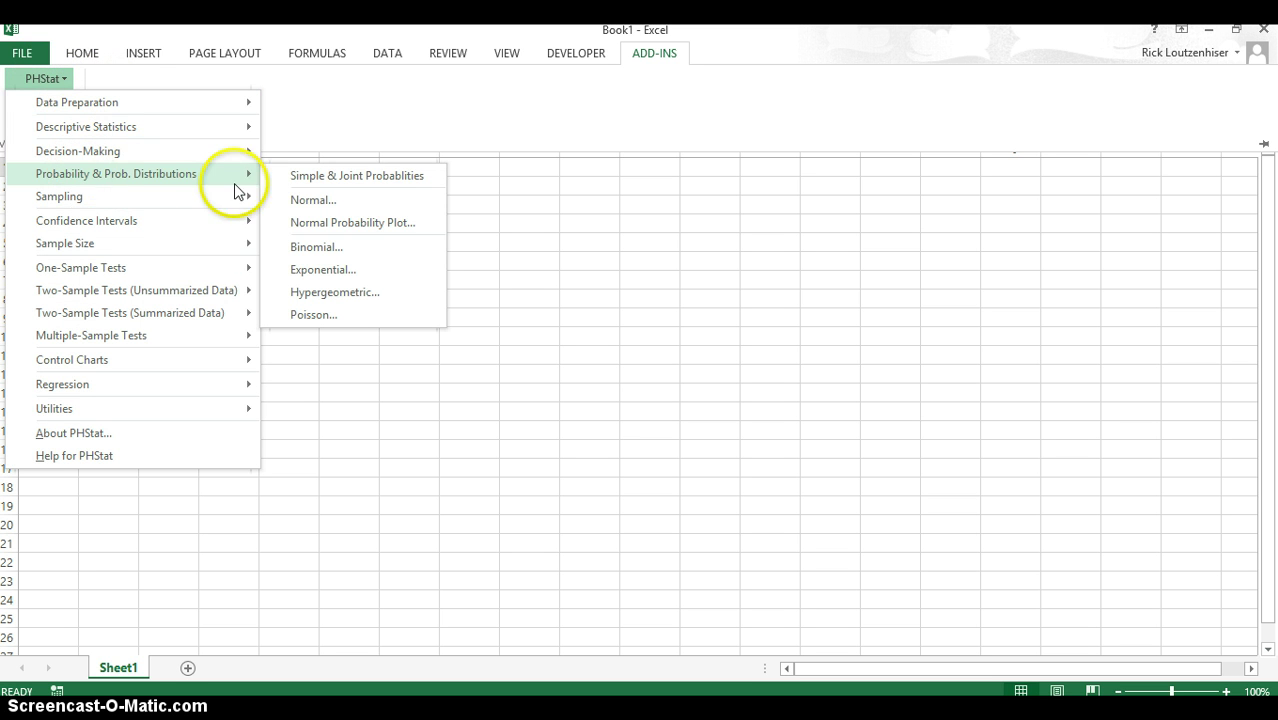
{"action": "left_click", "coordinate": [323, 248]}
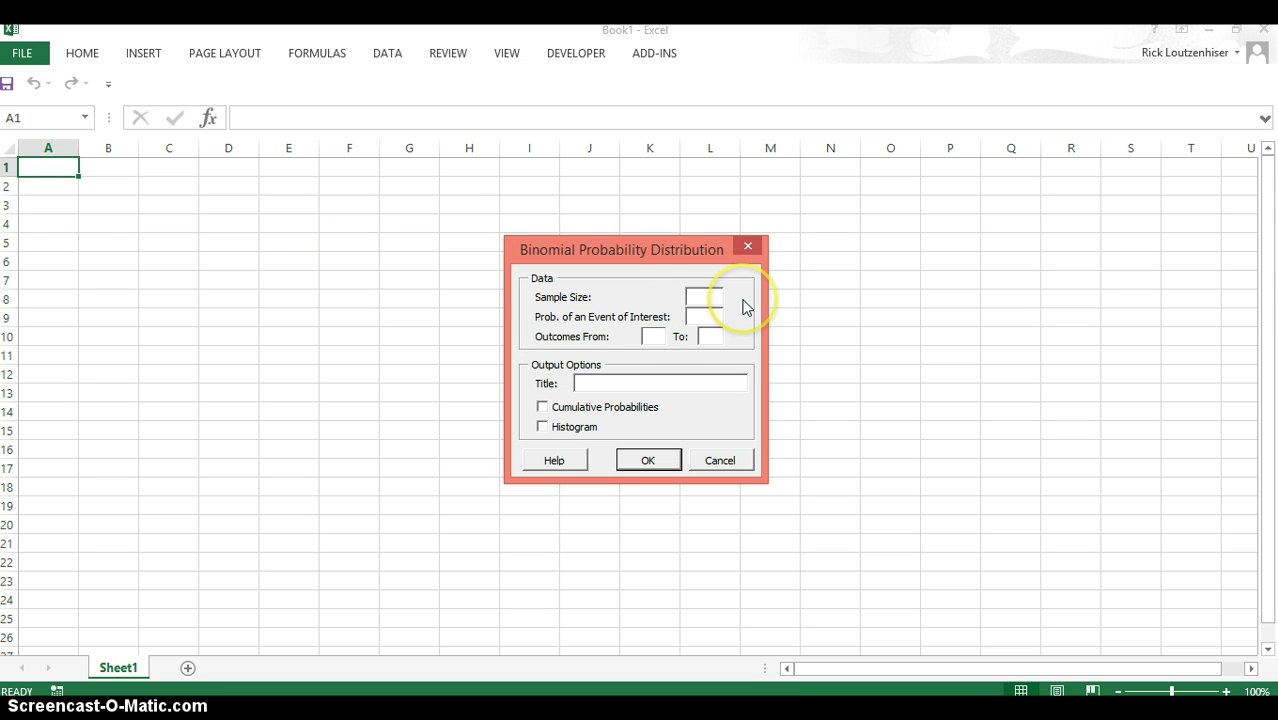
{"action": "type", "text": "3"}
{"action": "left_click", "coordinate": [730, 318]}
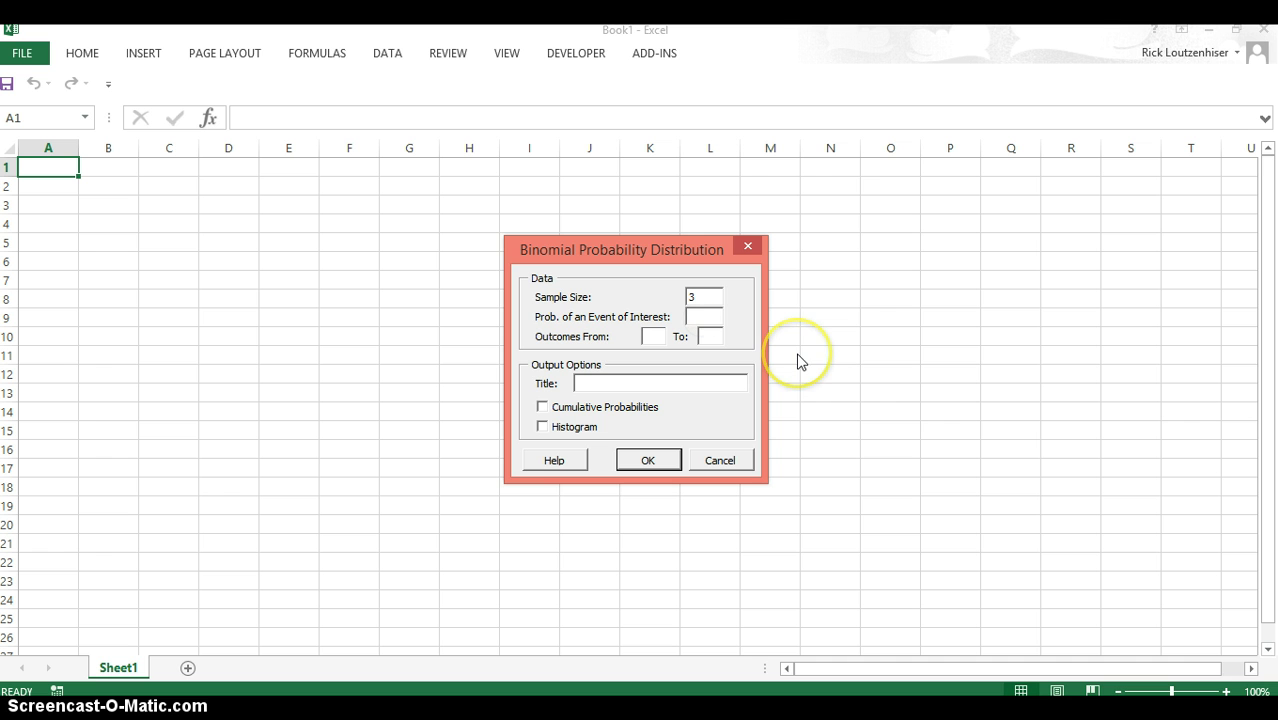
{"action": "type", "text": ".876"}
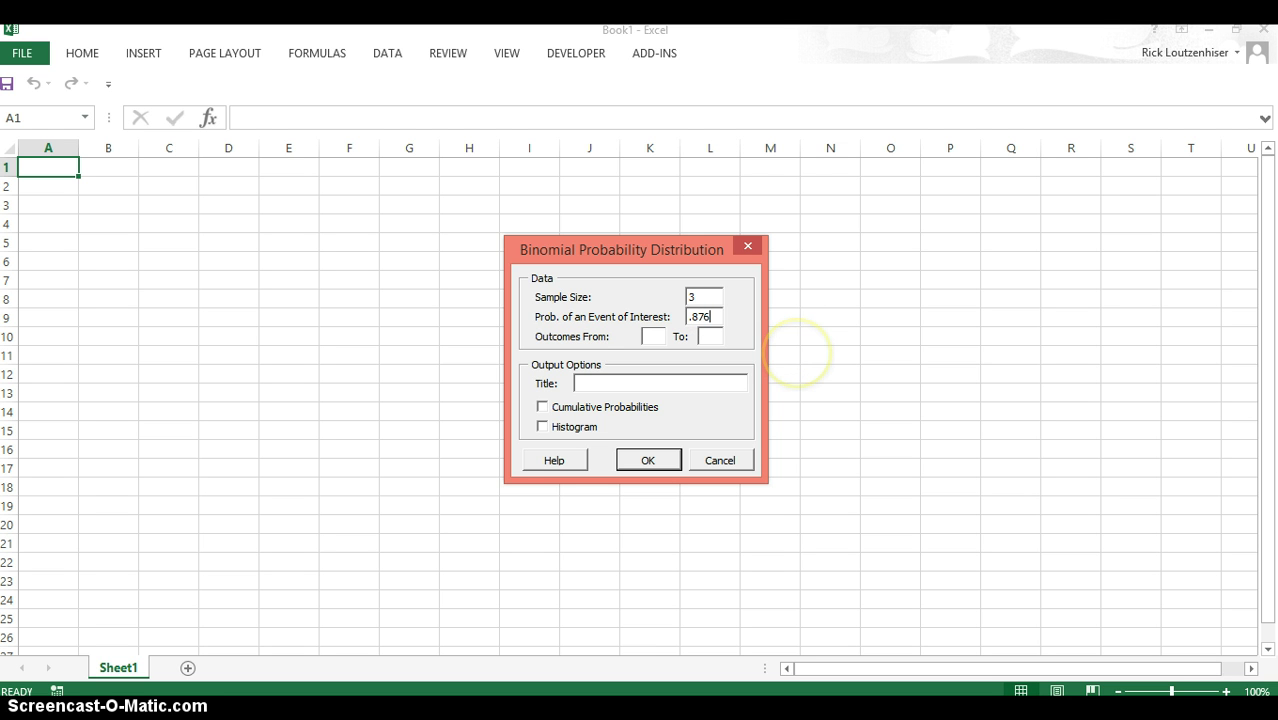
{"action": "left_click", "coordinate": [660, 336]}
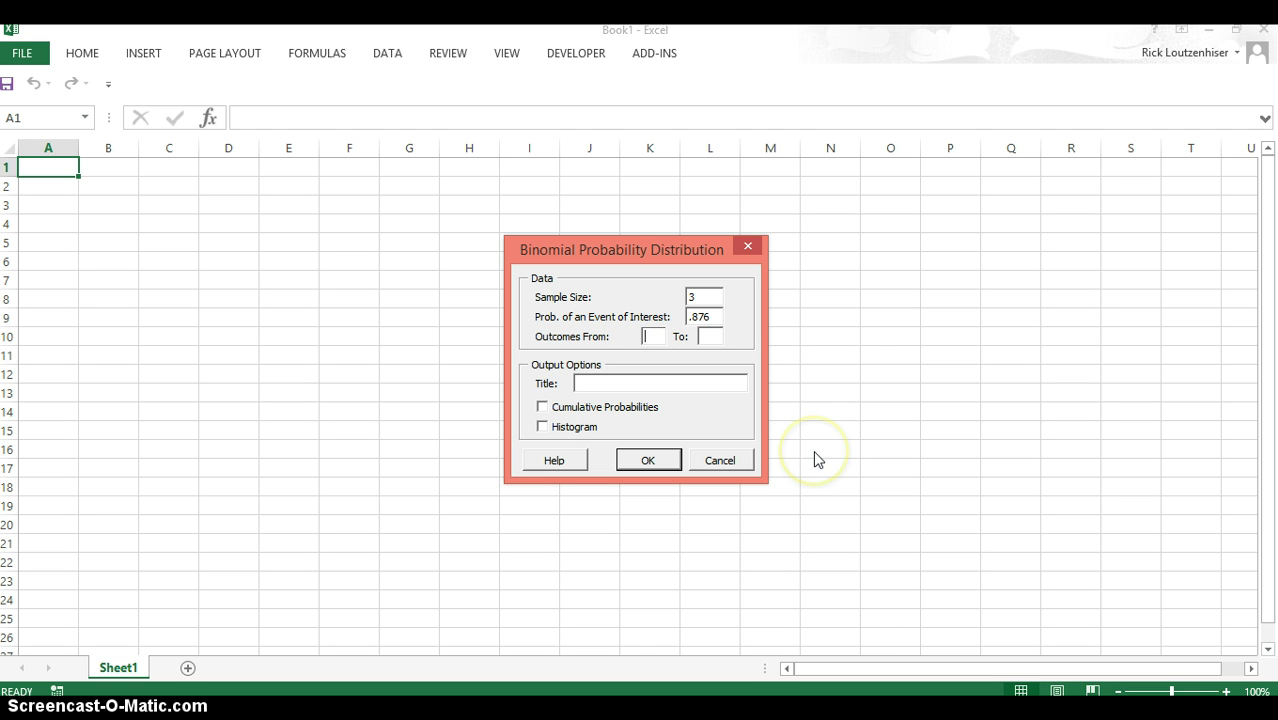
{"action": "type", "text": "0"}
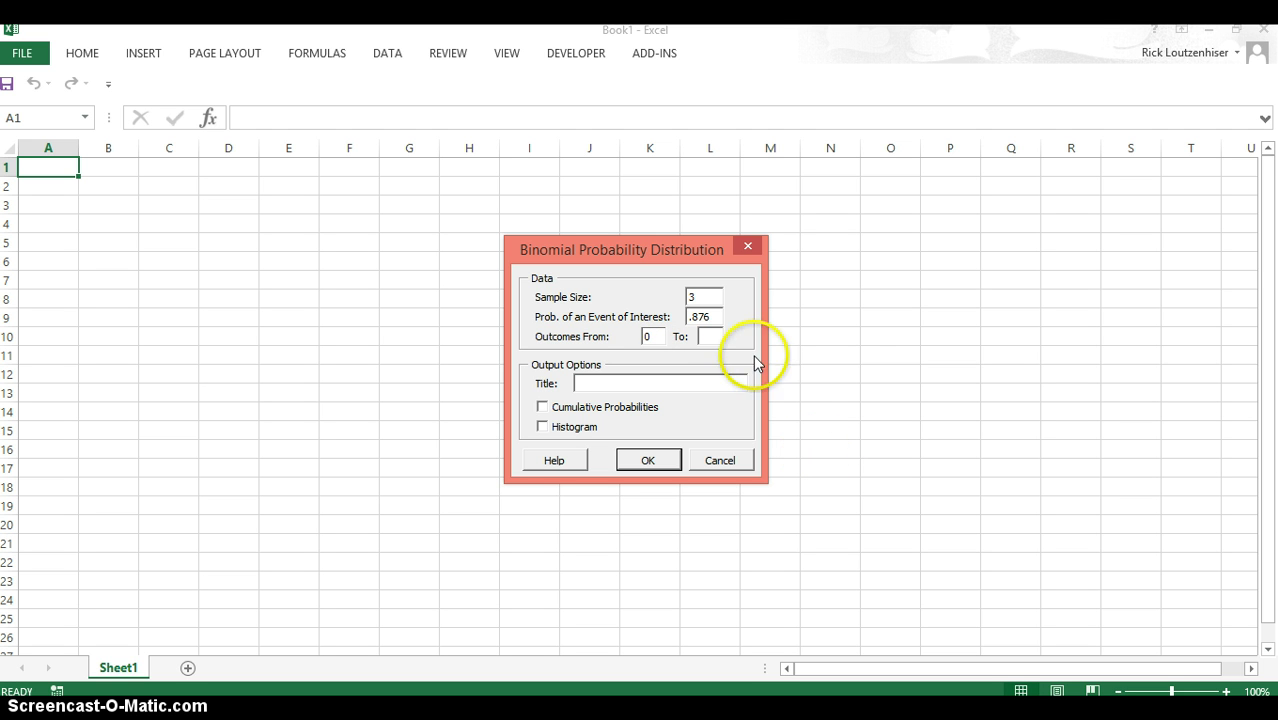
{"action": "left_click", "coordinate": [713, 337]}
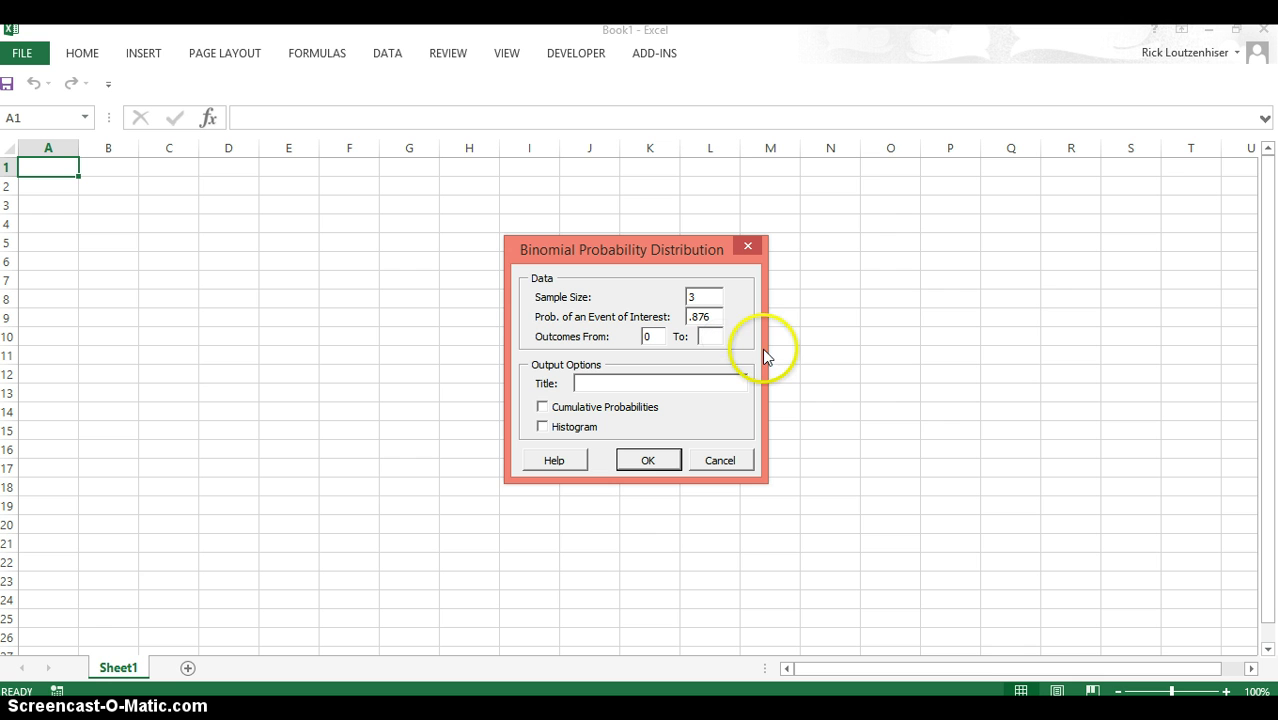
{"action": "type", "text": "3"}
{"action": "left_click", "coordinate": [649, 461]}
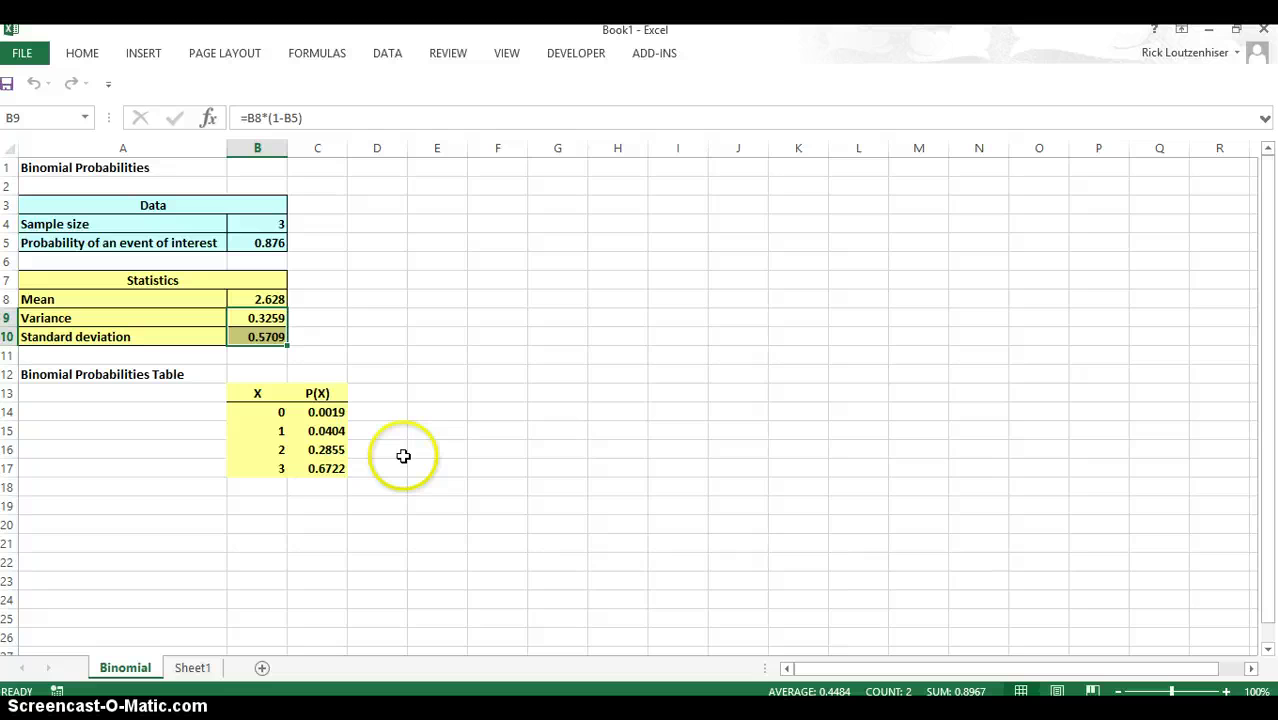
Add the probabilities for 2 and 3 successes in cell D18 with the formula =C16+C17
{"action": "left_click", "coordinate": [361, 487]}
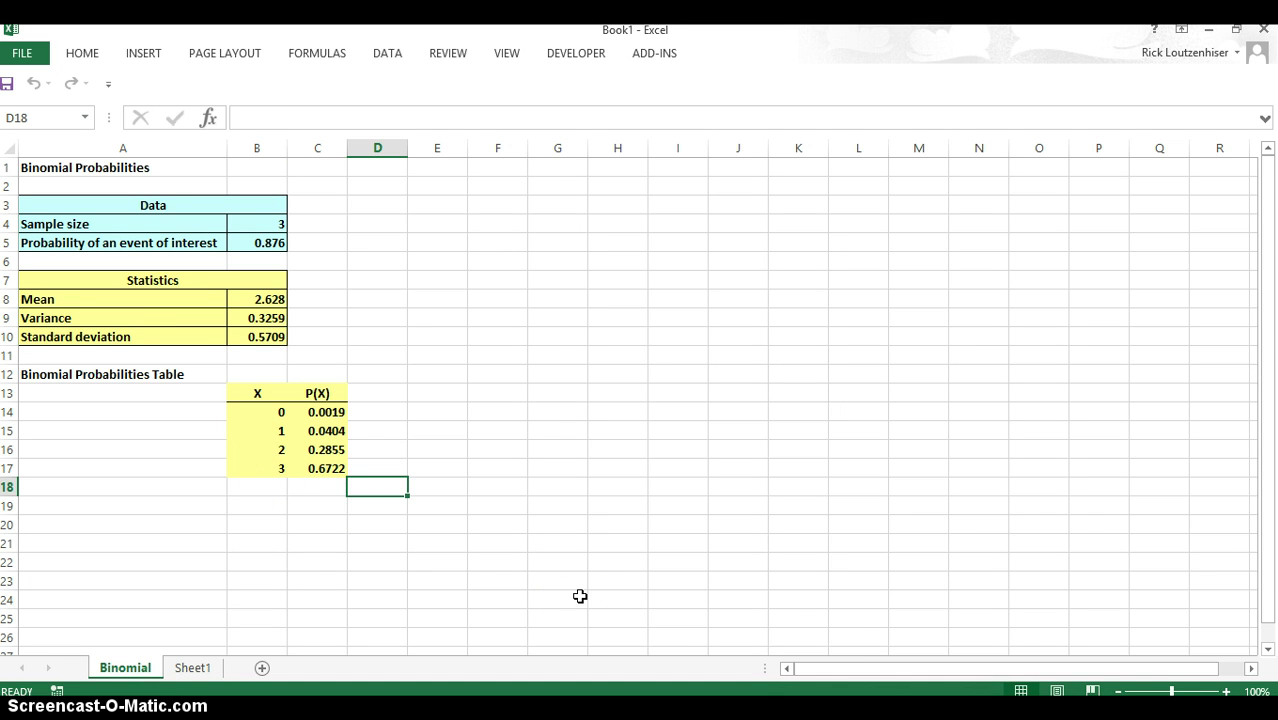
{"action": "type", "text": "="}
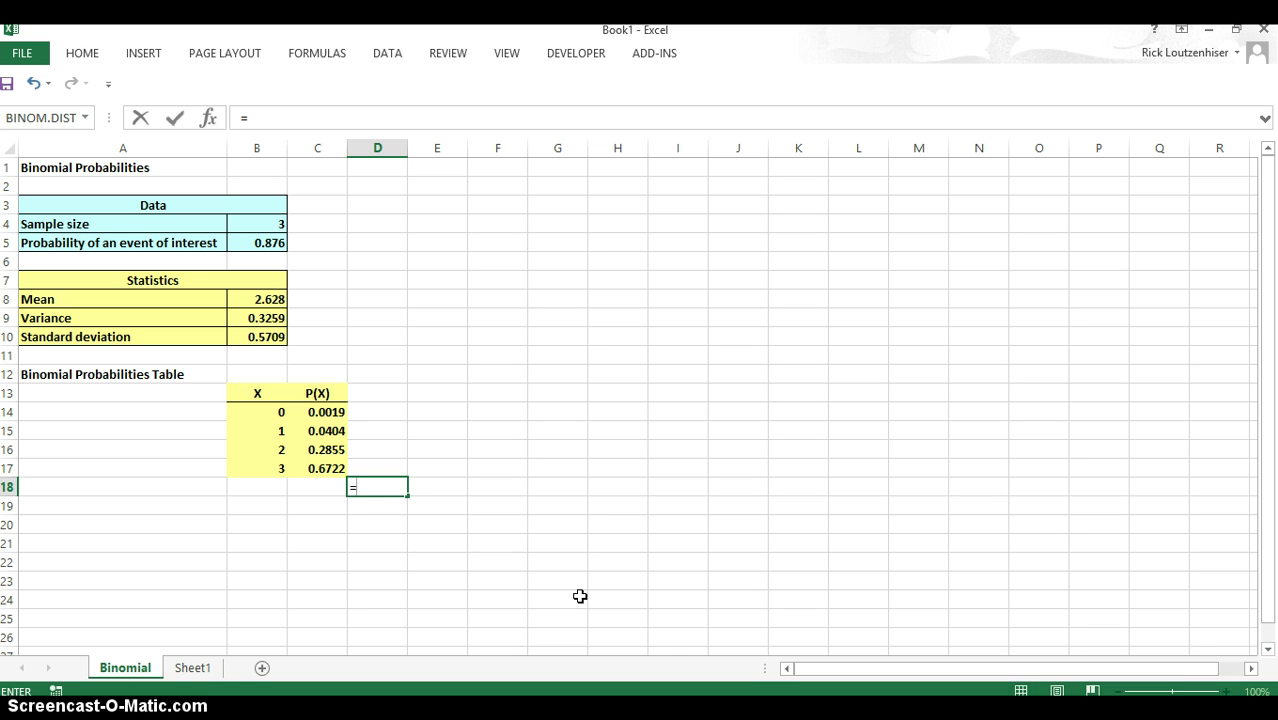
{"action": "left_click", "coordinate": [328, 450]}
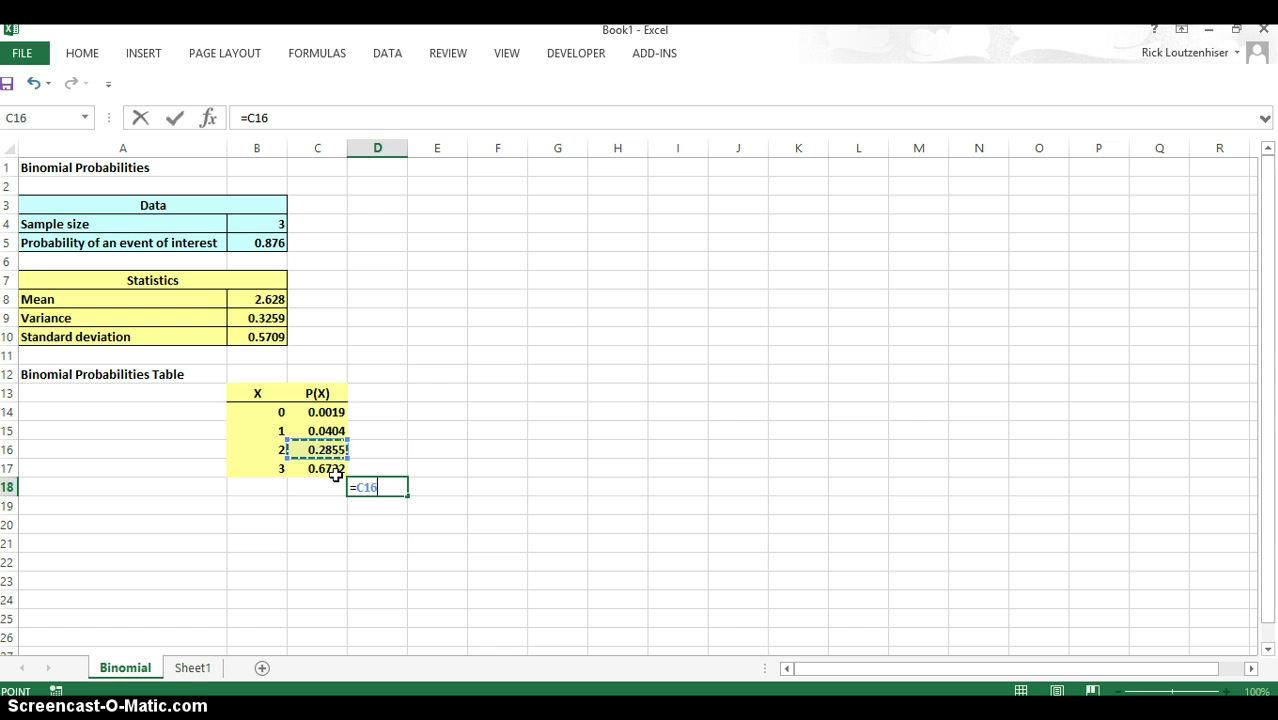
{"action": "type", "text": "+"}
{"action": "left_click", "coordinate": [335, 471]}
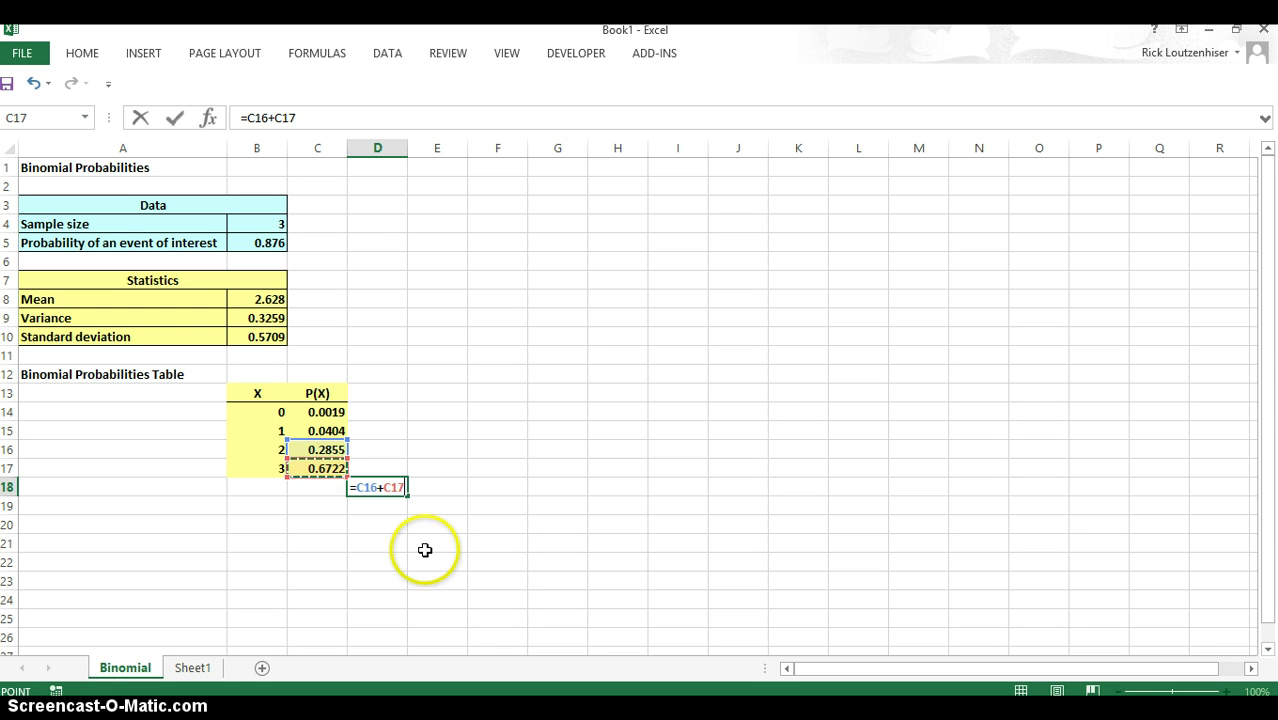
{"action": "key", "text": "Return"}
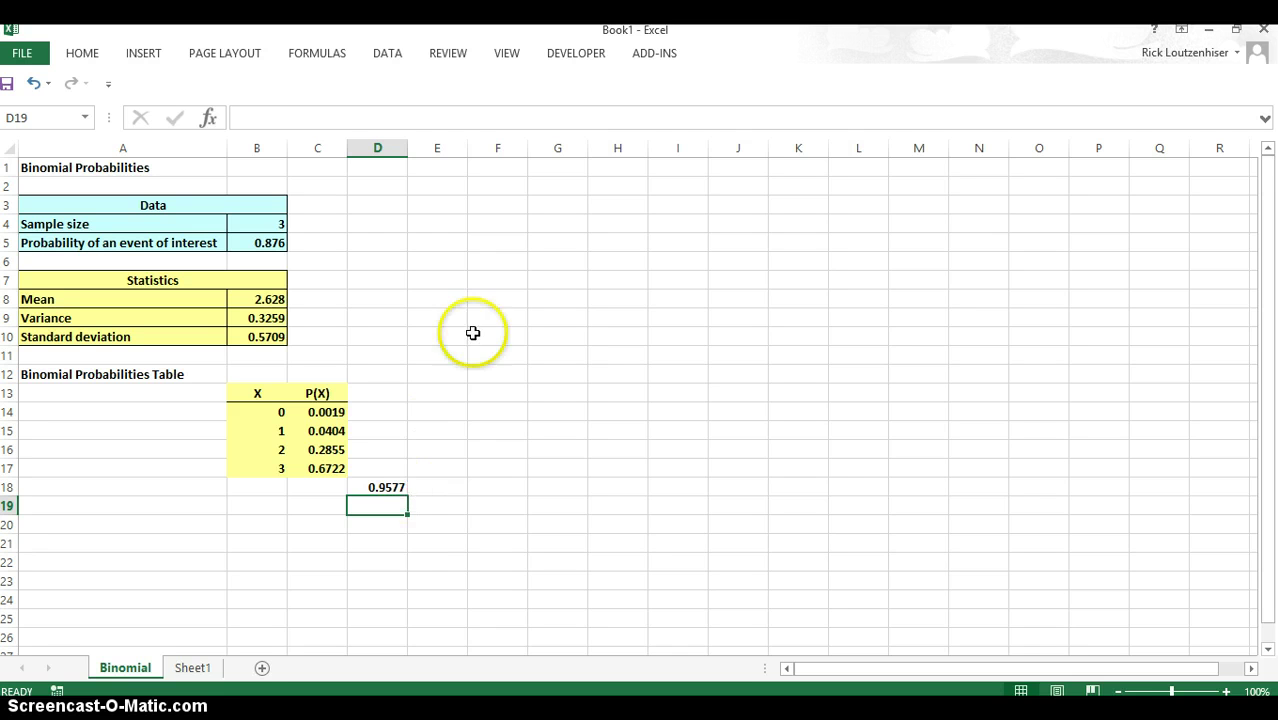
Enter the column headings "successes" in F3 and "Prob." in G3
{"action": "left_click", "coordinate": [494, 206]}
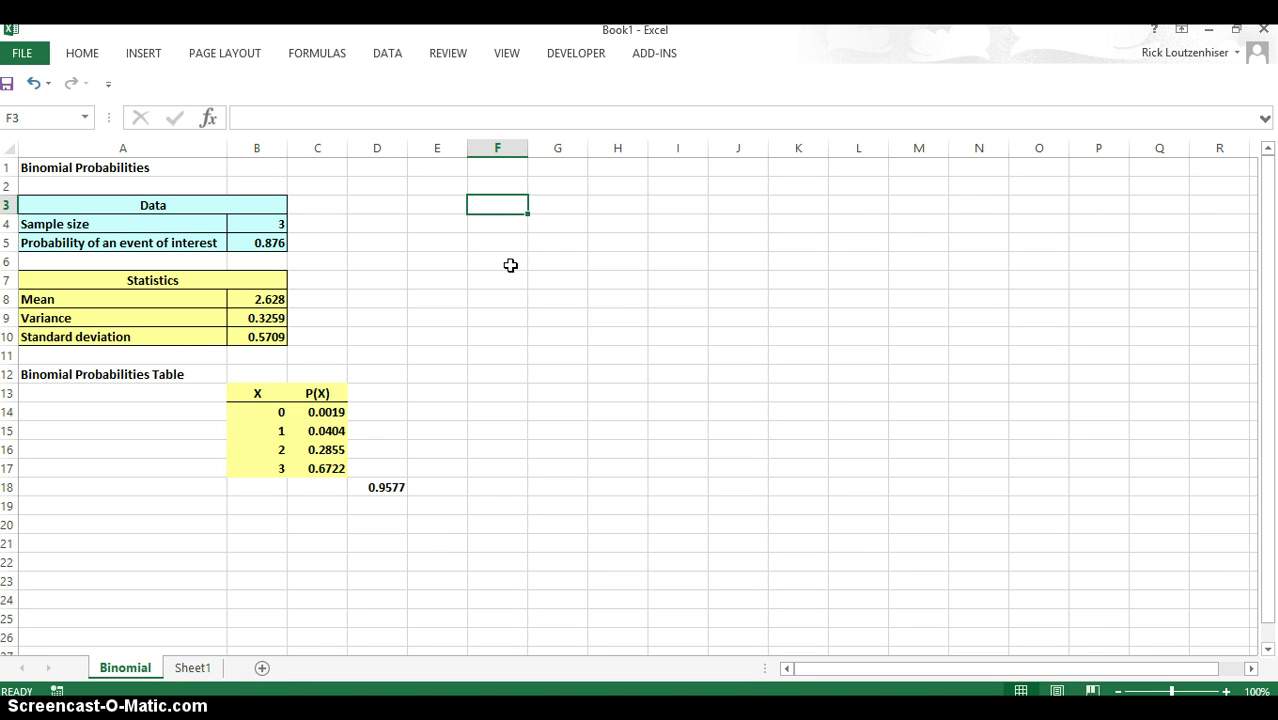
{"action": "type", "text": "su"}
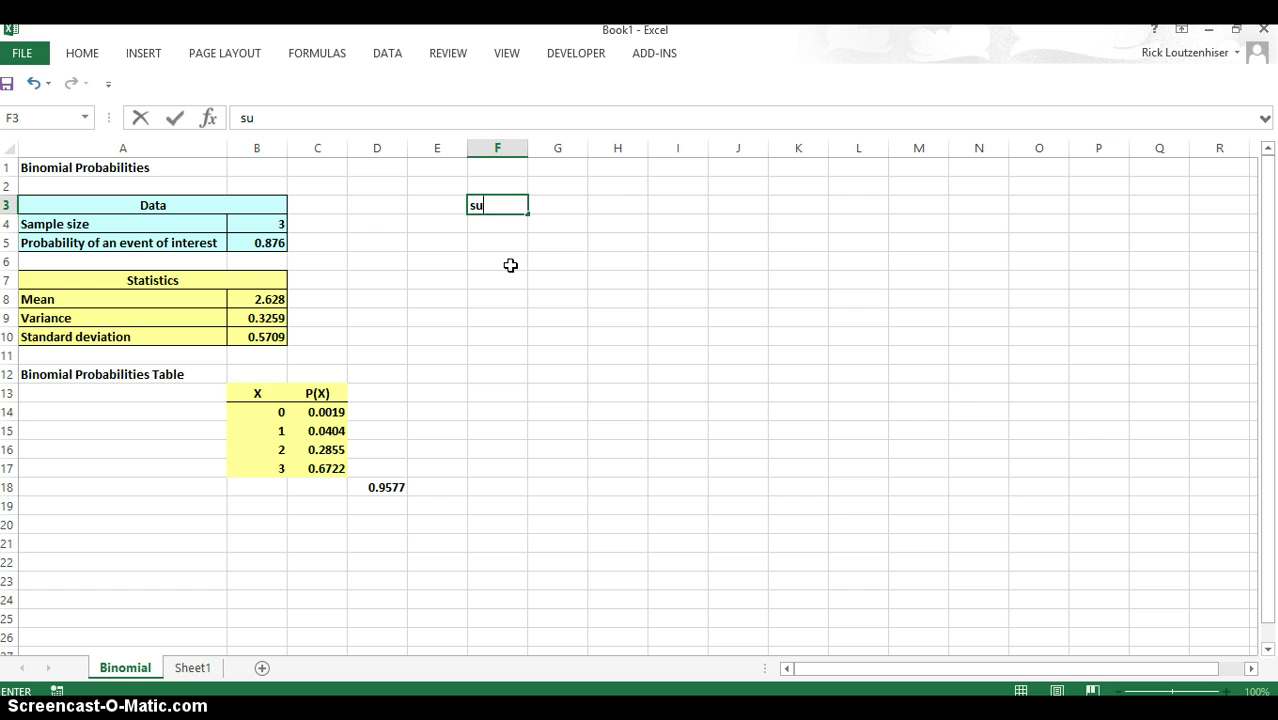
{"action": "type", "text": "ccesses"}
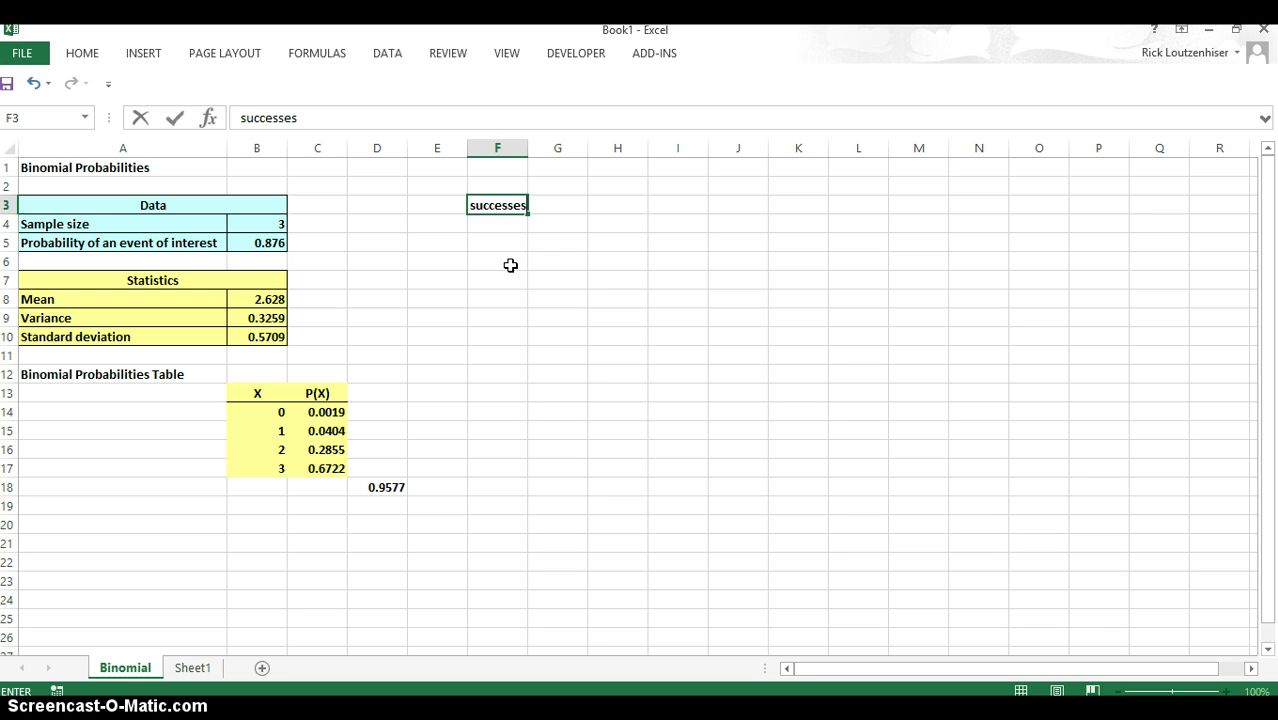
{"action": "left_click", "coordinate": [571, 208]}
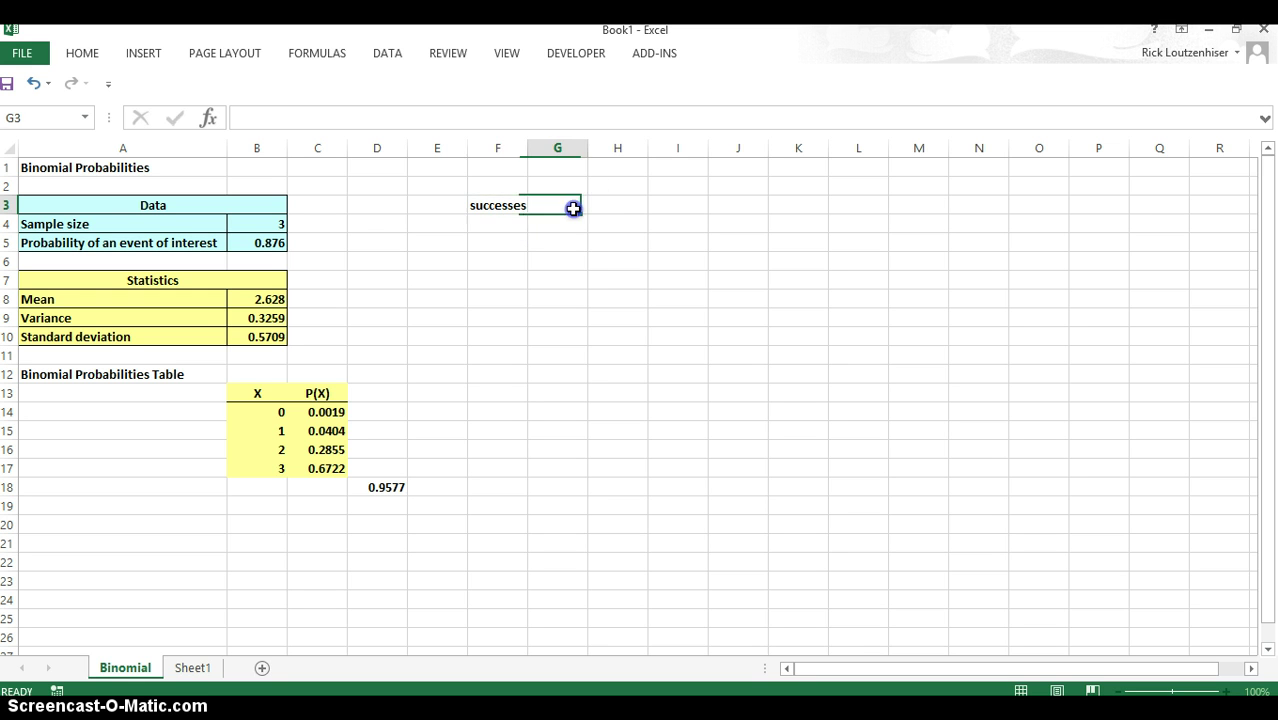
{"action": "type", "text": "Prob."}
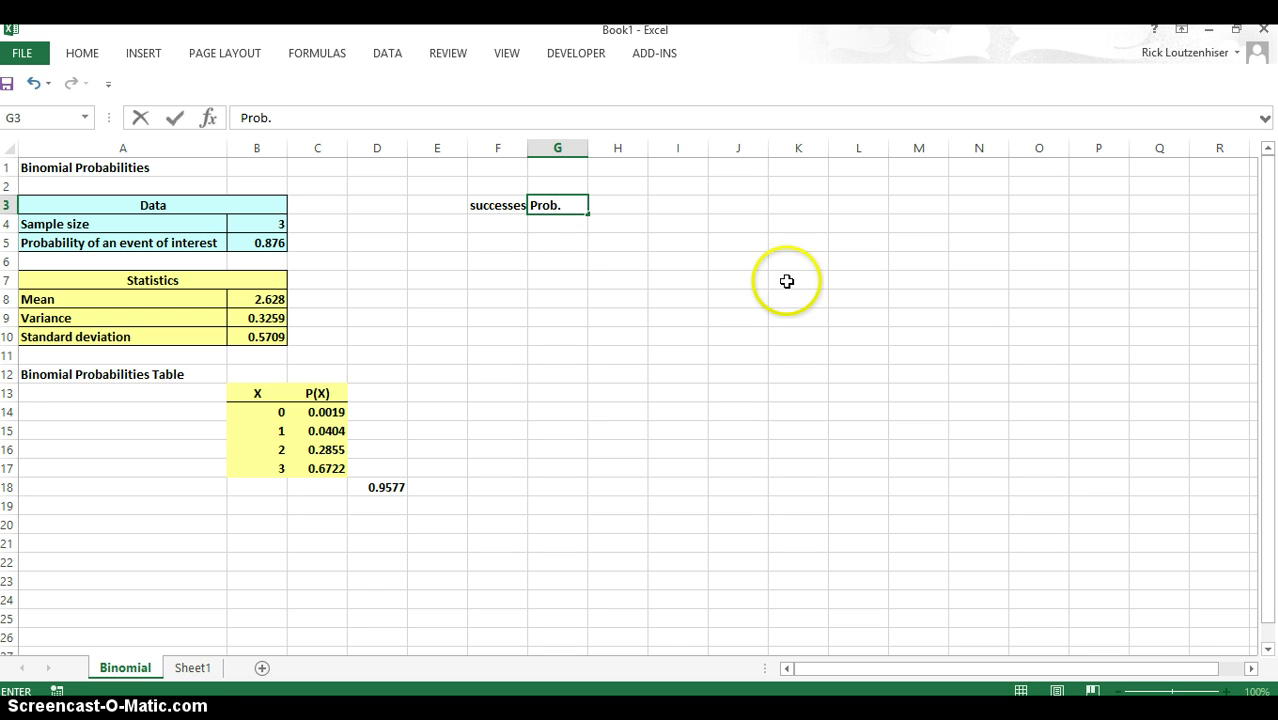
List the success counts 0, 1, 2 and 3 in cells F4 to F7
{"action": "left_click", "coordinate": [496, 222]}
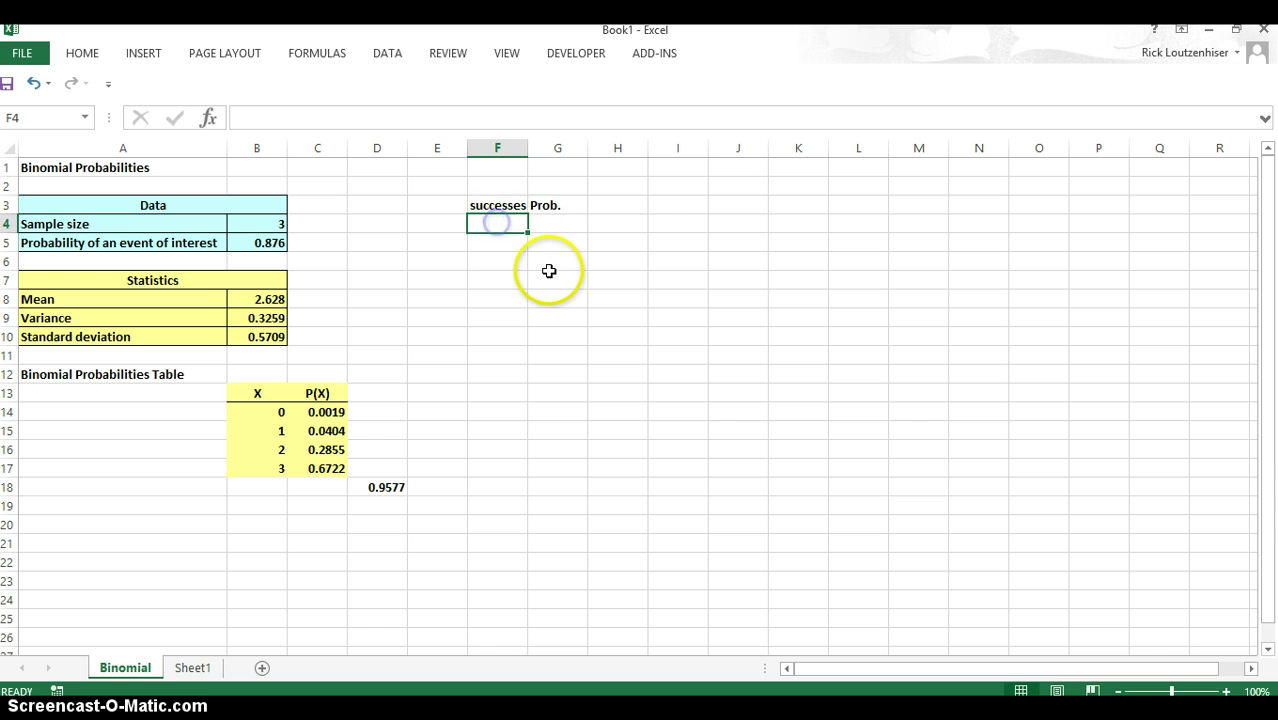
{"action": "type", "text": "0"}
{"action": "key", "text": "ctrl+Return"}
{"action": "key", "text": "Return"}
{"action": "type", "text": "1"}
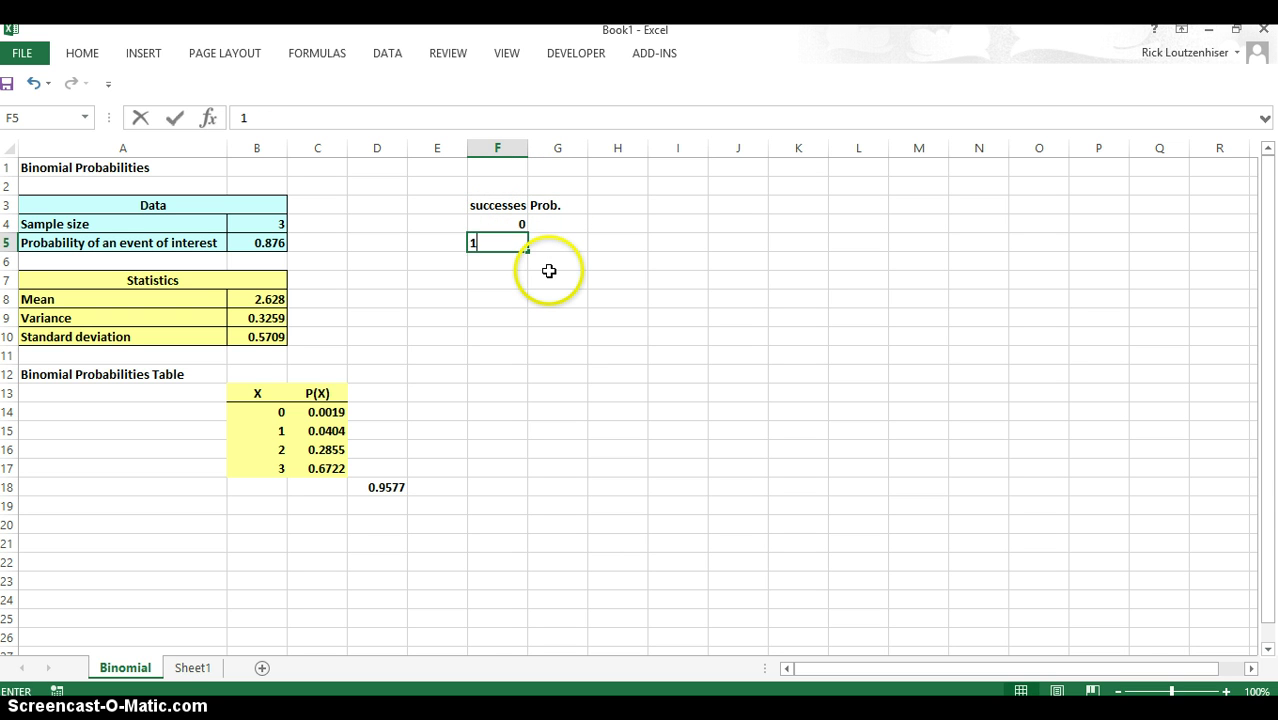
{"action": "key", "text": "Return"}
{"action": "type", "text": "2"}
{"action": "key", "text": "Return"}
{"action": "type", "text": "3"}
{"action": "key", "text": "Return"}
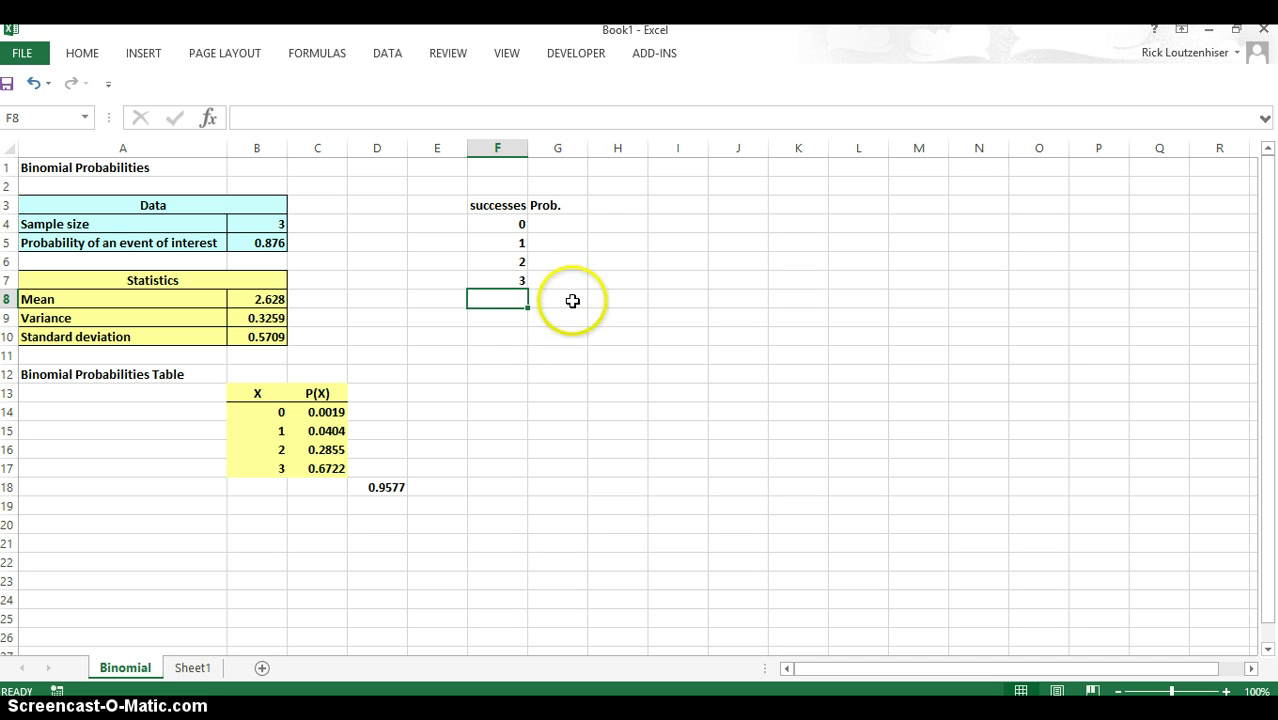
Insert the BINOM.DIST function in cell G4
{"action": "left_click", "coordinate": [565, 228]}
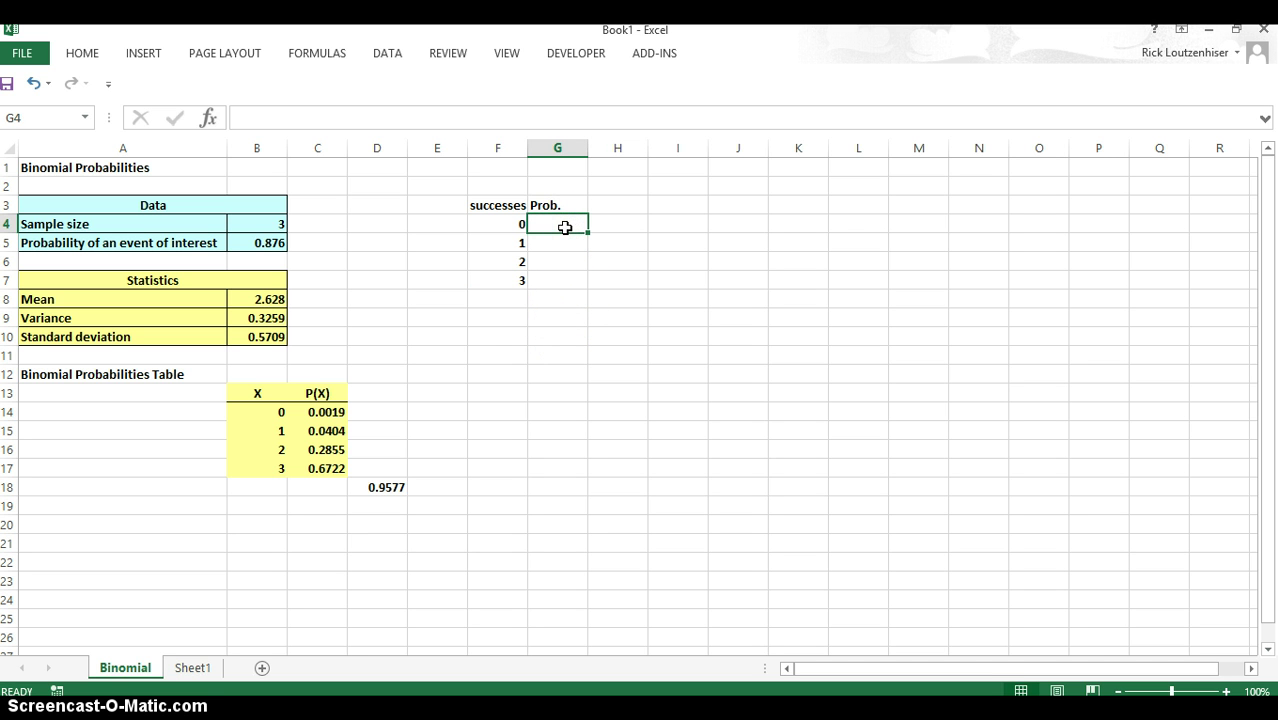
{"action": "left_click", "coordinate": [320, 55]}
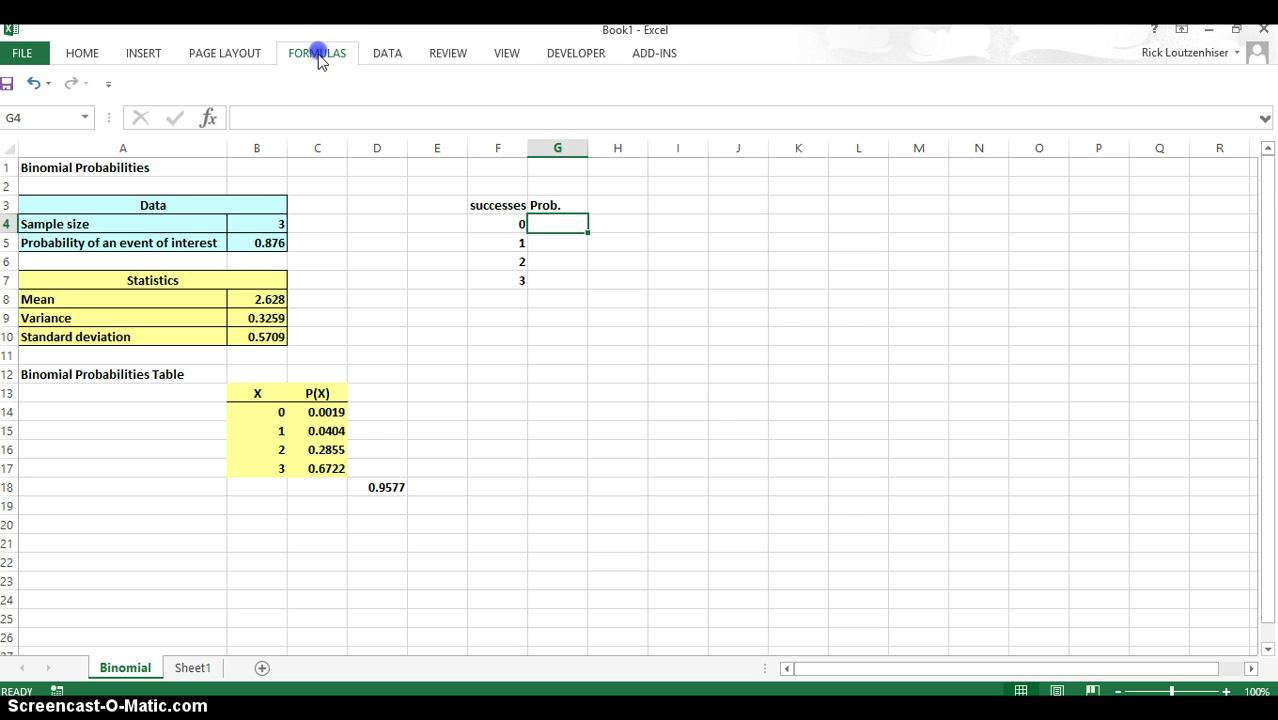
{"action": "left_click", "coordinate": [24, 108]}
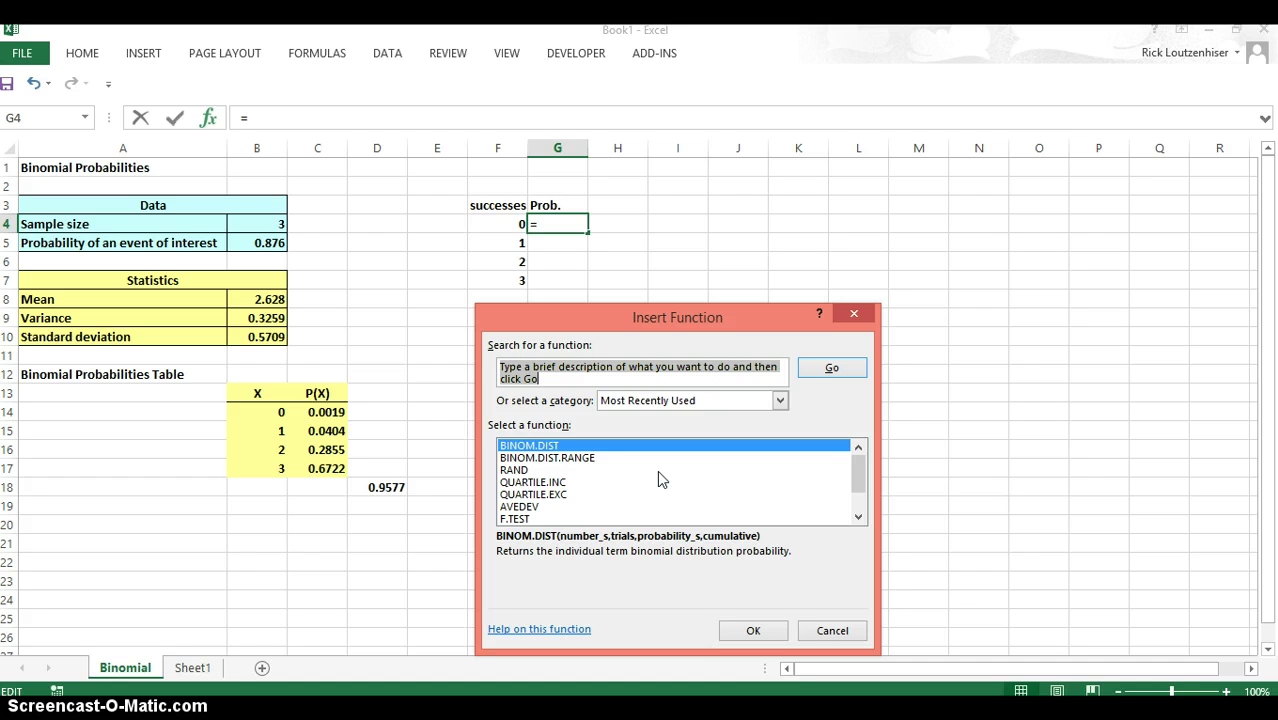
{"action": "left_click", "coordinate": [752, 630]}
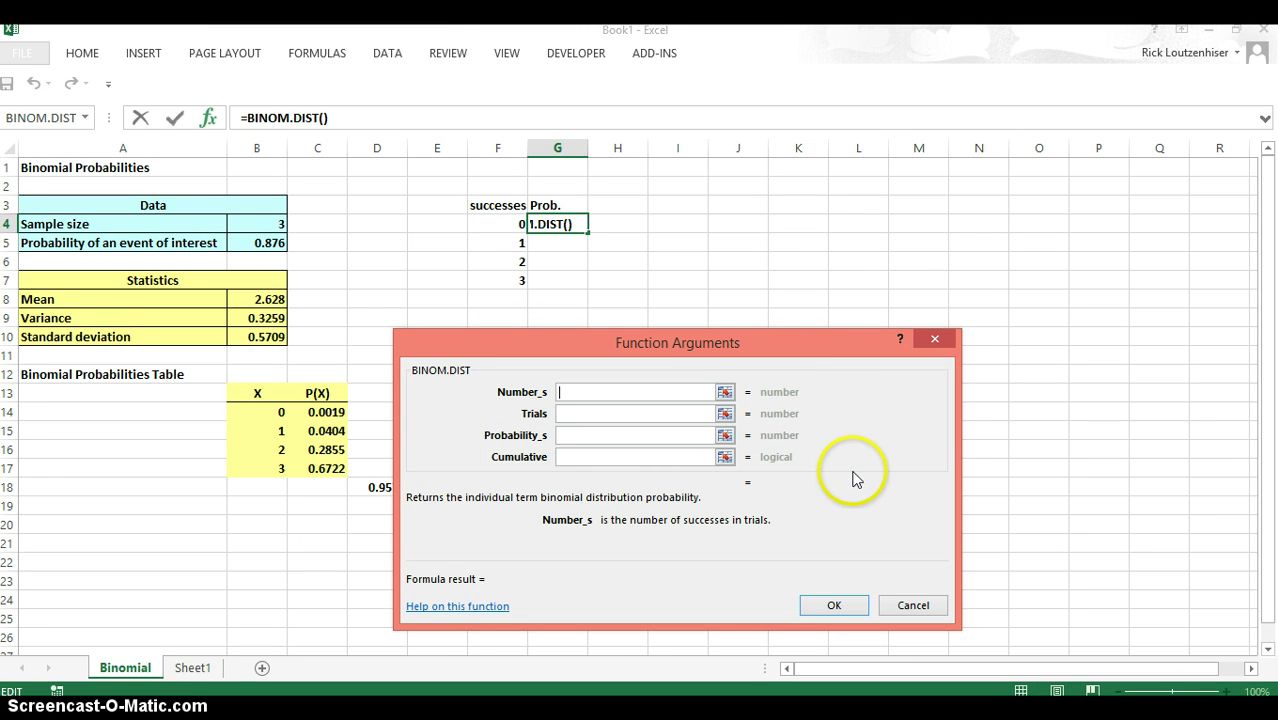
Set the BINOM.DIST arguments to F4 for Number_s, 3 for Trials and .876 for Probability_s
{"action": "left_click", "coordinate": [505, 220]}
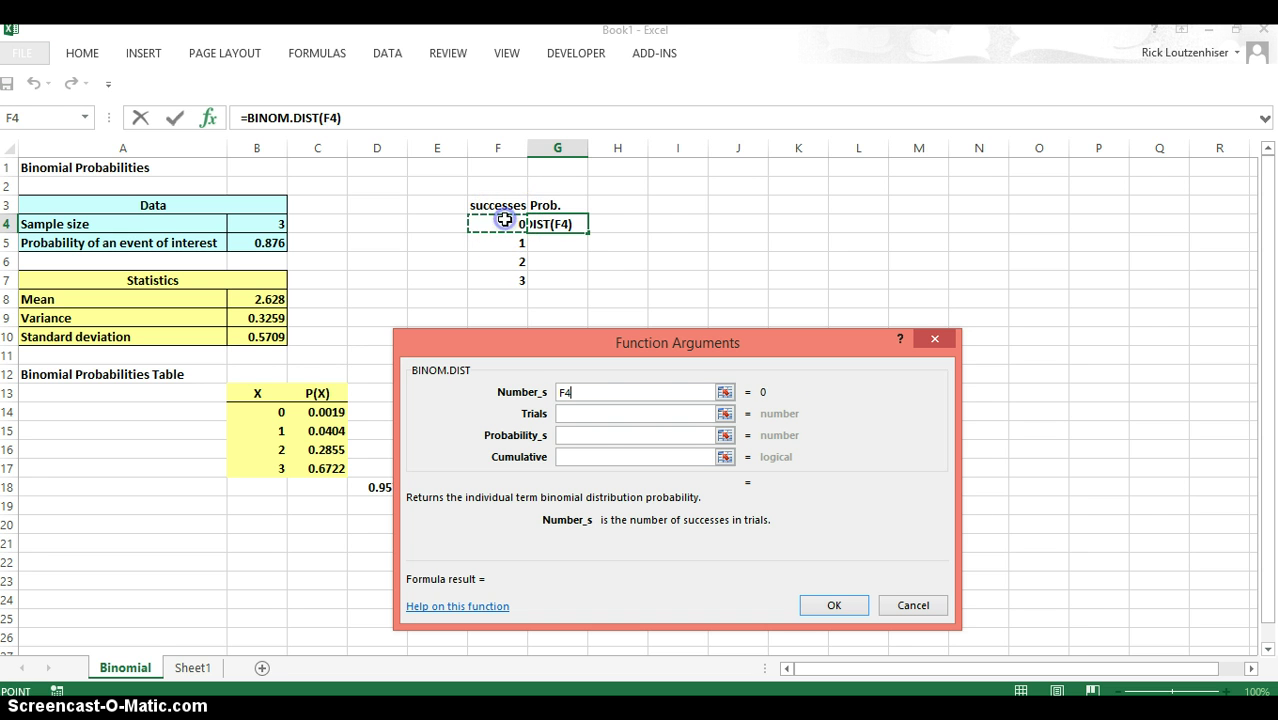
{"action": "left_click", "coordinate": [586, 414]}
{"action": "type", "text": "3"}
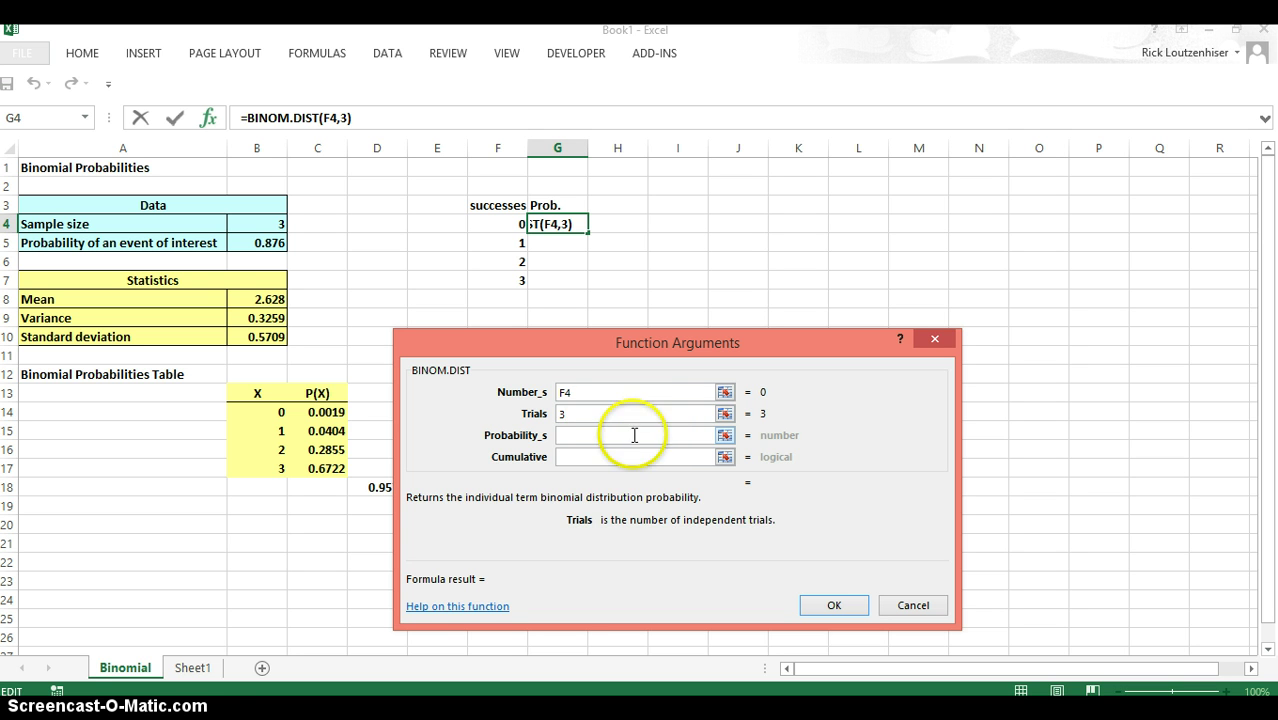
{"action": "left_click", "coordinate": [592, 440]}
{"action": "type", "text": "."}
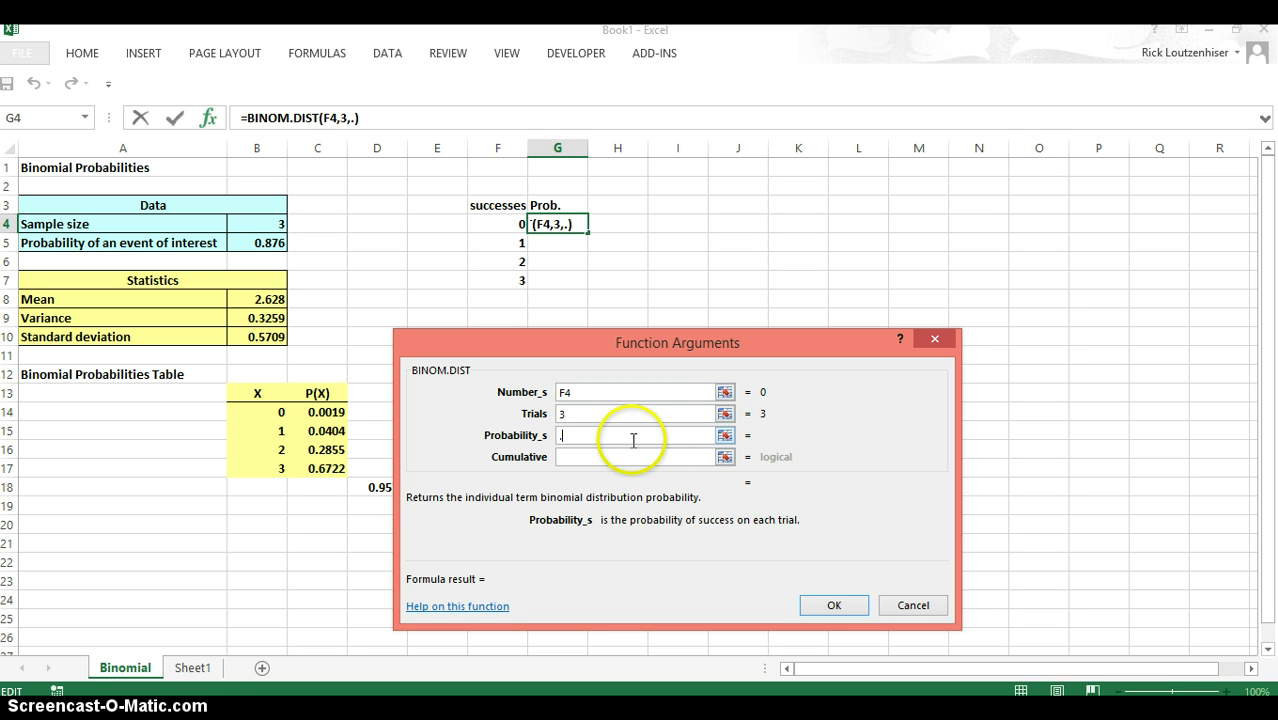
{"action": "type", "text": "876"}
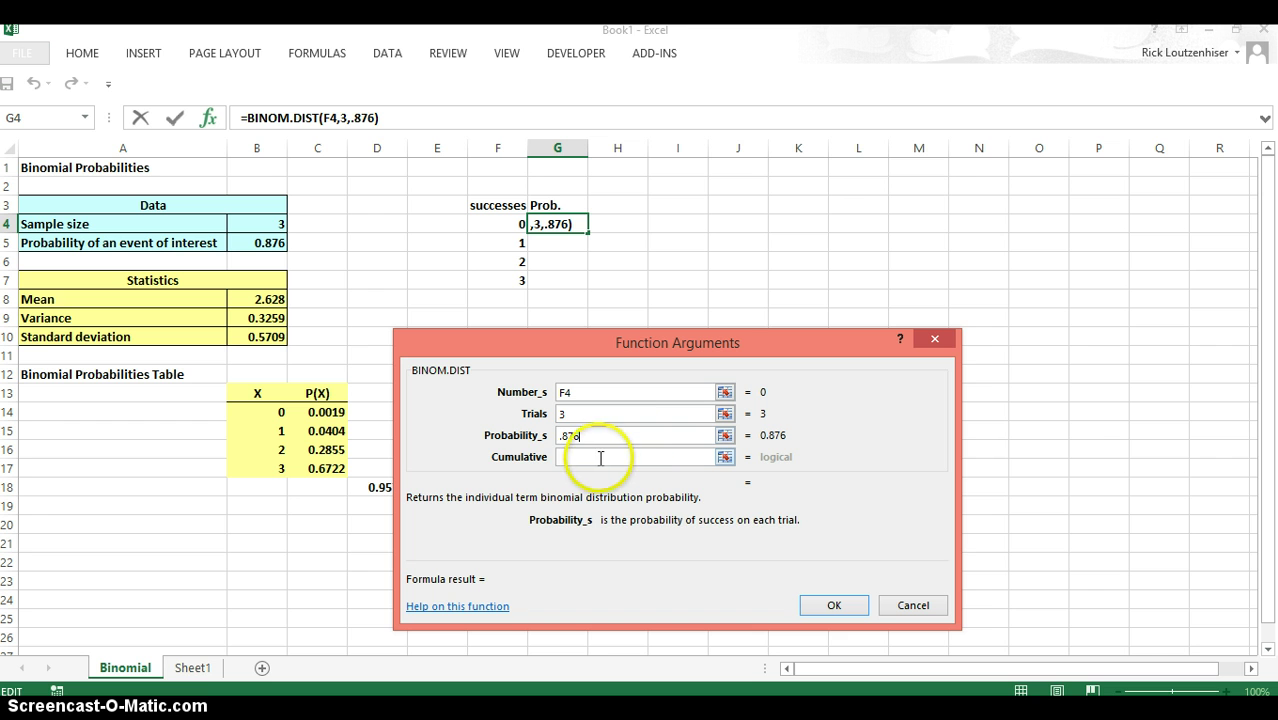
Complete the BINOM.DIST formula with Cumulative set to false and fill it down from G4 to G7
{"action": "left_click", "coordinate": [590, 458]}
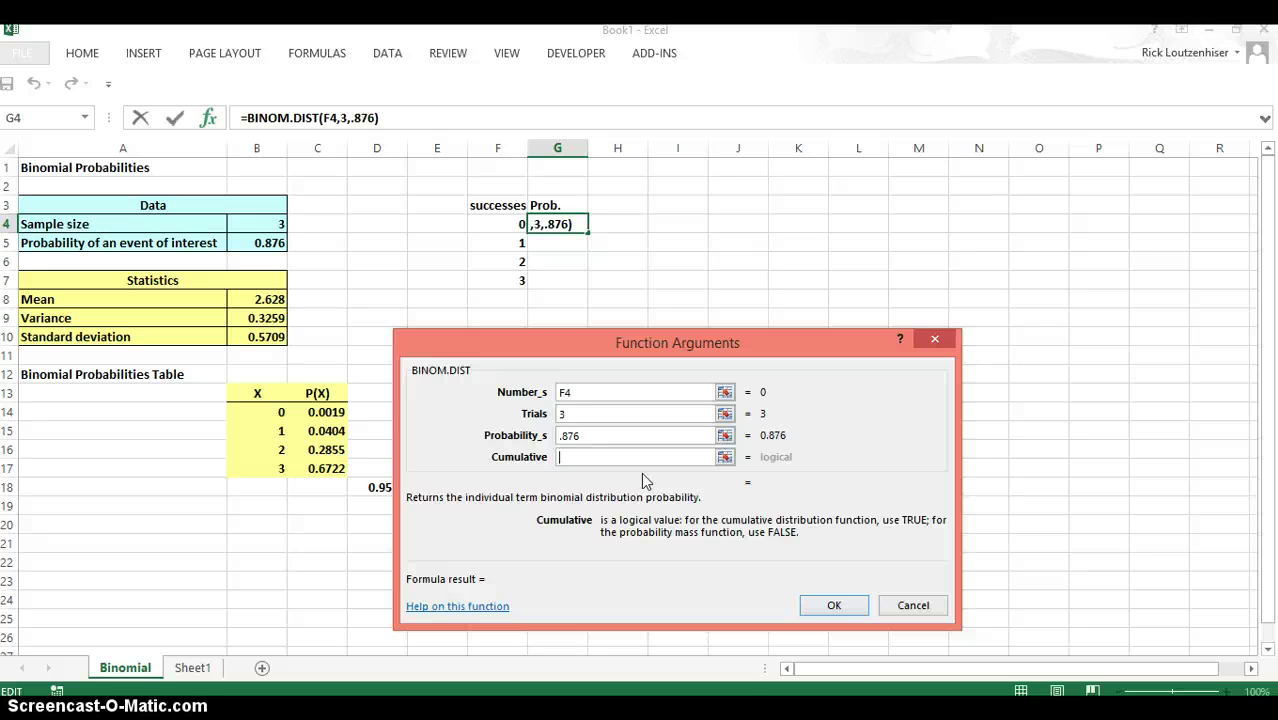
{"action": "type", "text": "flae"}
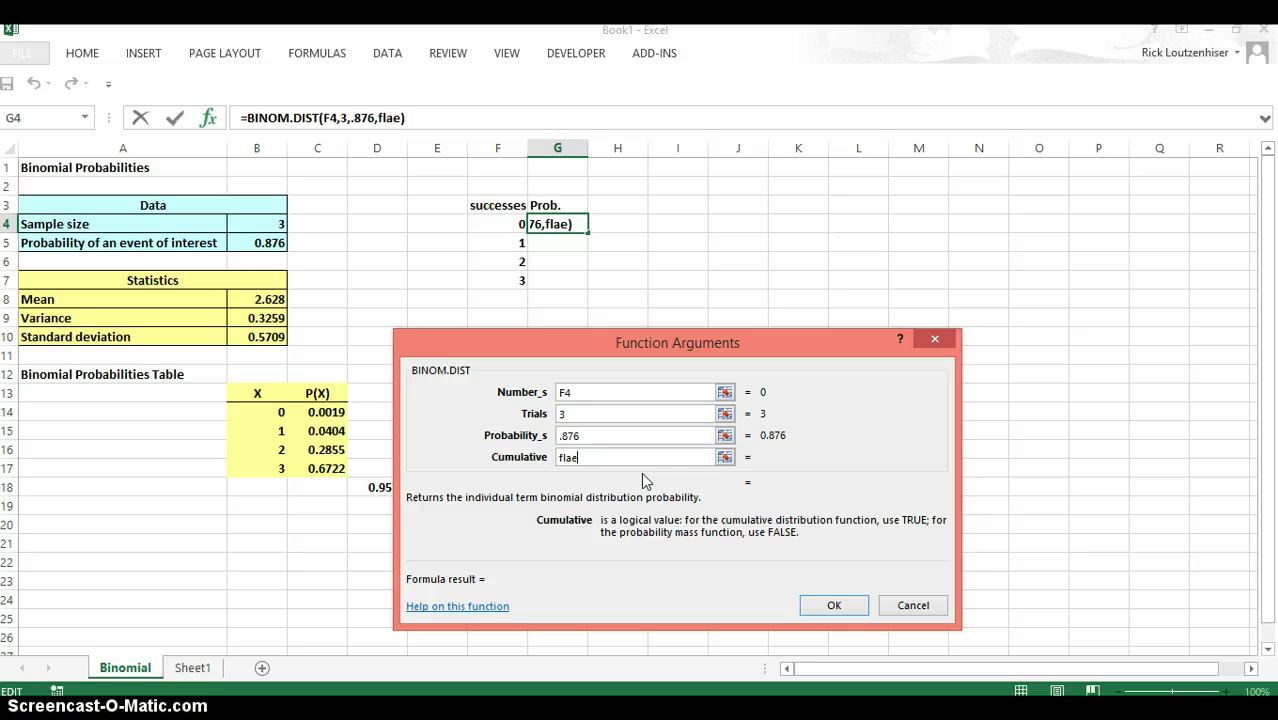
{"action": "key", "text": "BackSpace"}
{"action": "key", "text": "BackSpace"}
{"action": "key", "text": "BackSpace"}
{"action": "type", "text": "alse"}
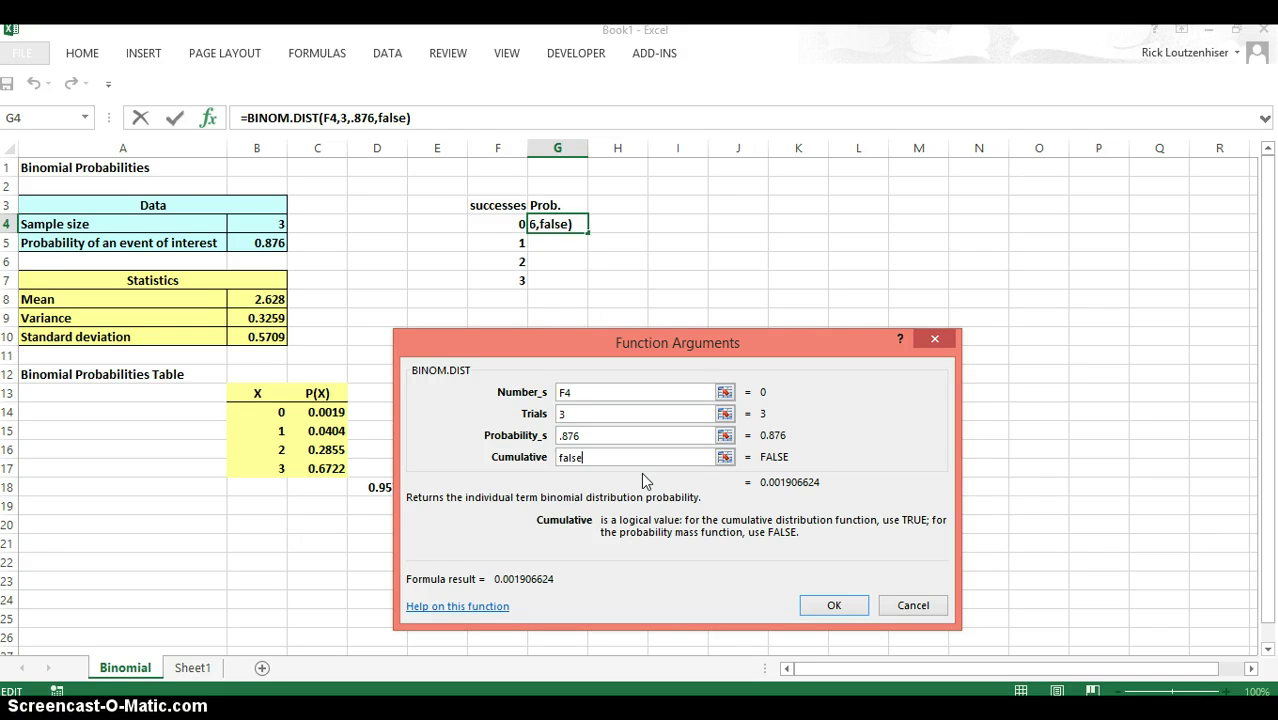
{"action": "left_click", "coordinate": [840, 605]}
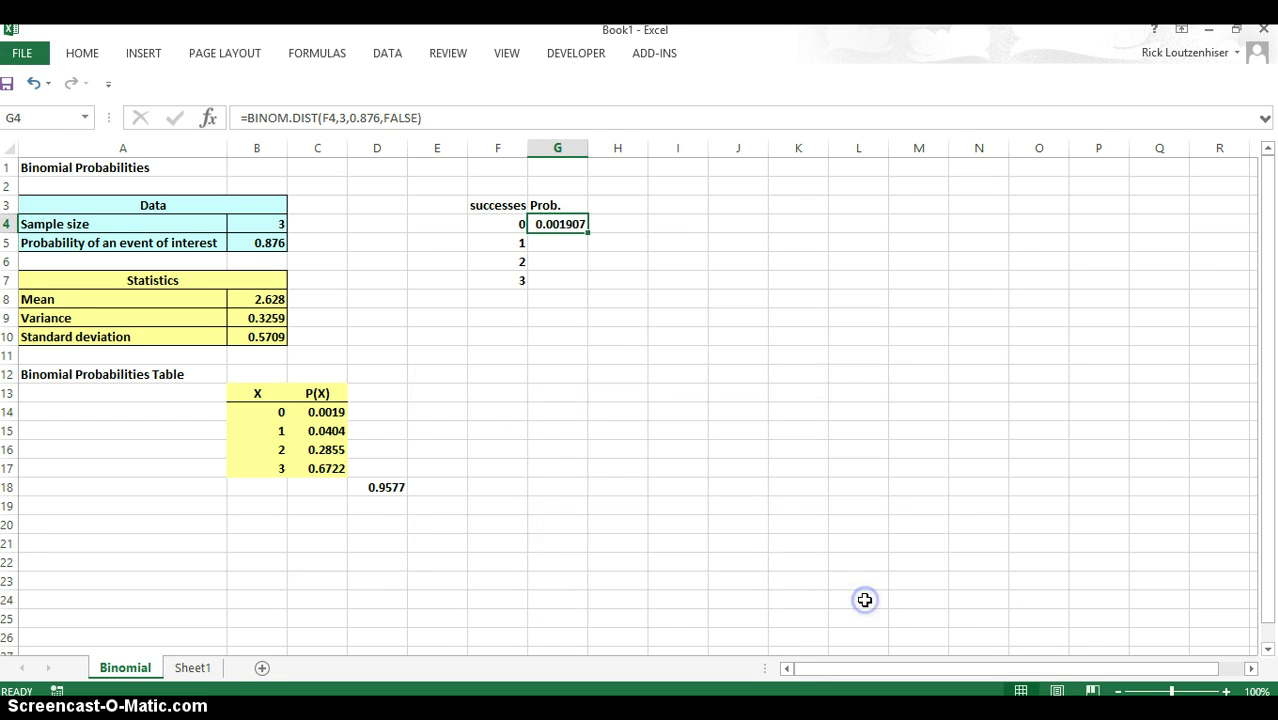
{"action": "double_click", "coordinate": [590, 231]}
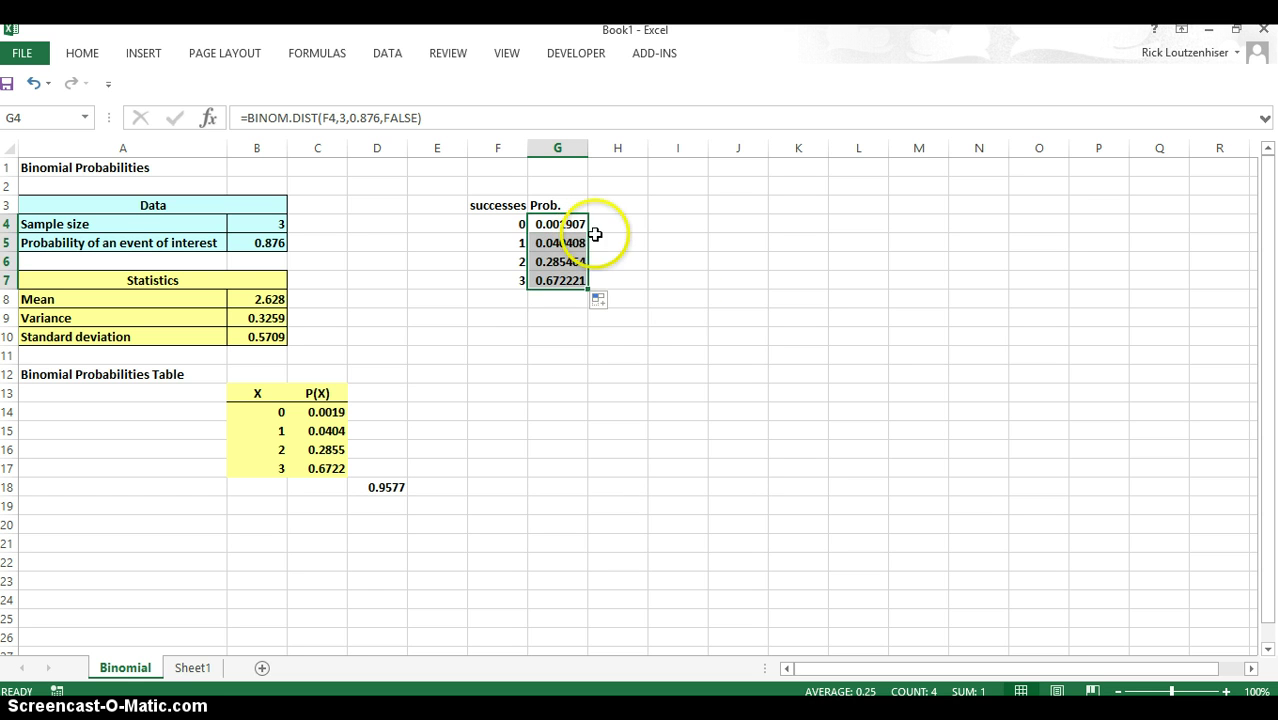
{"action": "left_click", "coordinate": [578, 341]}
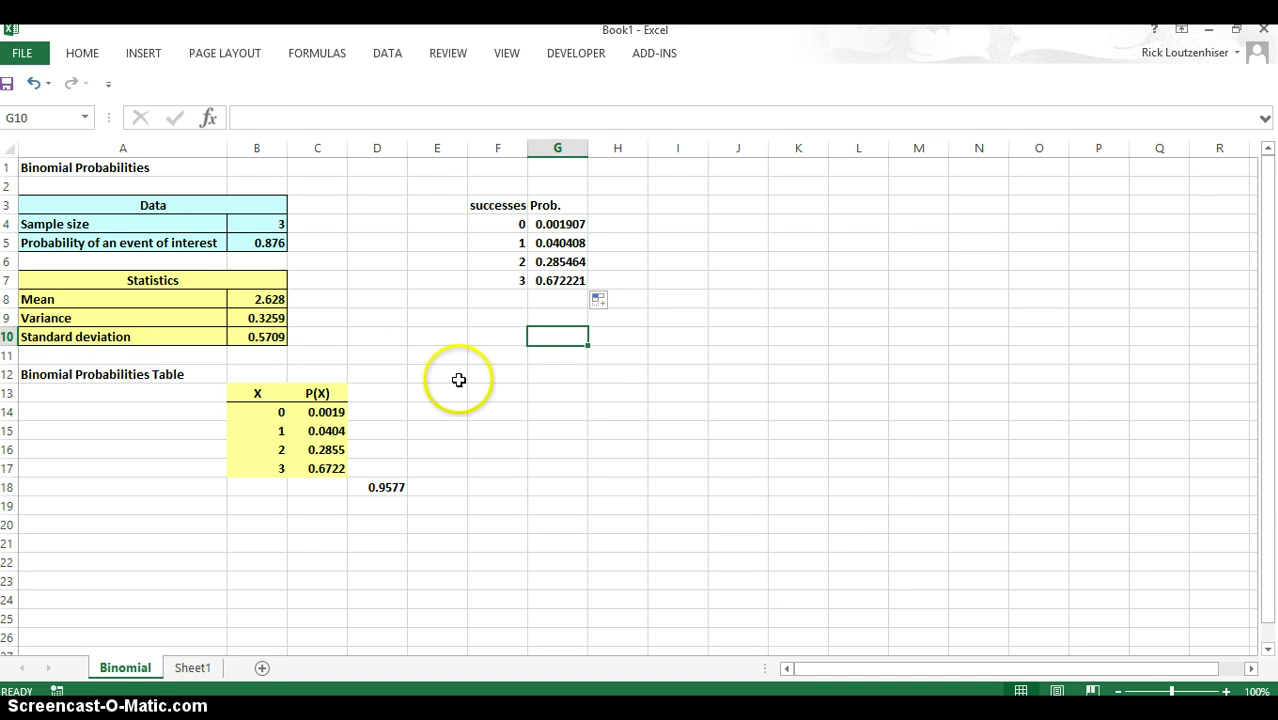
Label cell F10 "mean" and calculate the mean in G10 with the formula =3*.876
{"action": "left_click", "coordinate": [495, 342]}
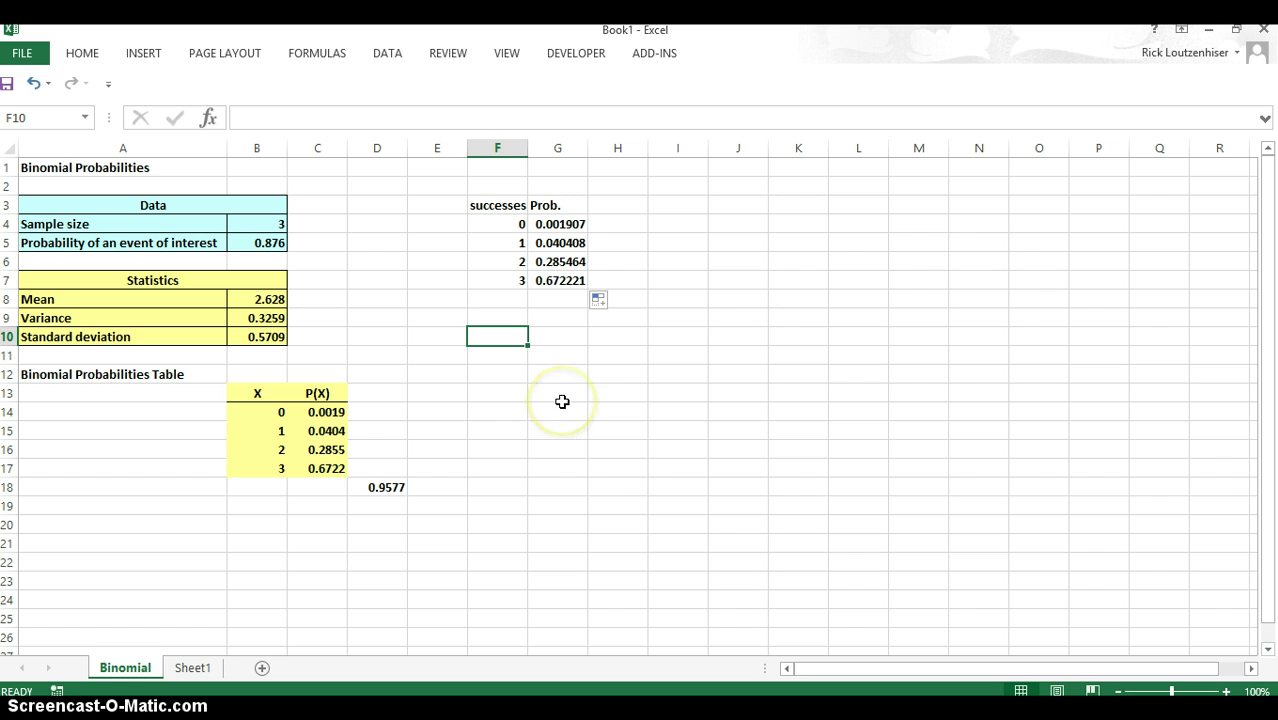
{"action": "type", "text": "mean"}
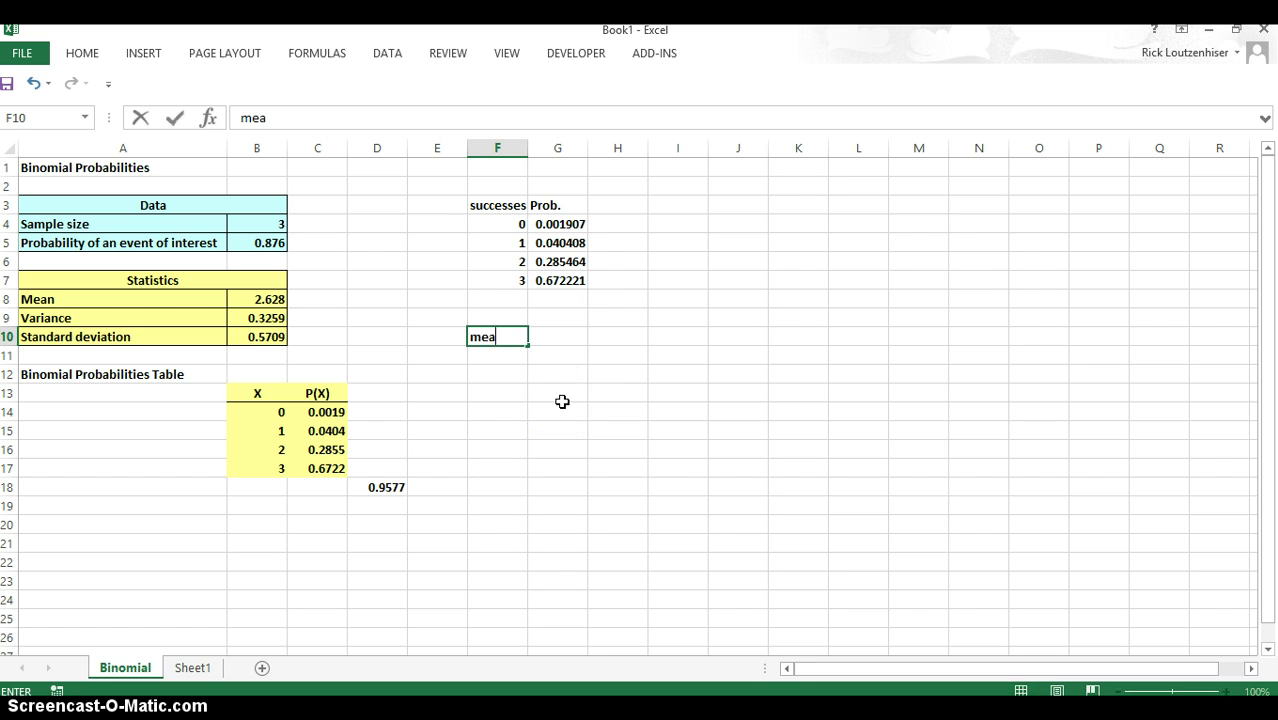
{"action": "left_click", "coordinate": [551, 339]}
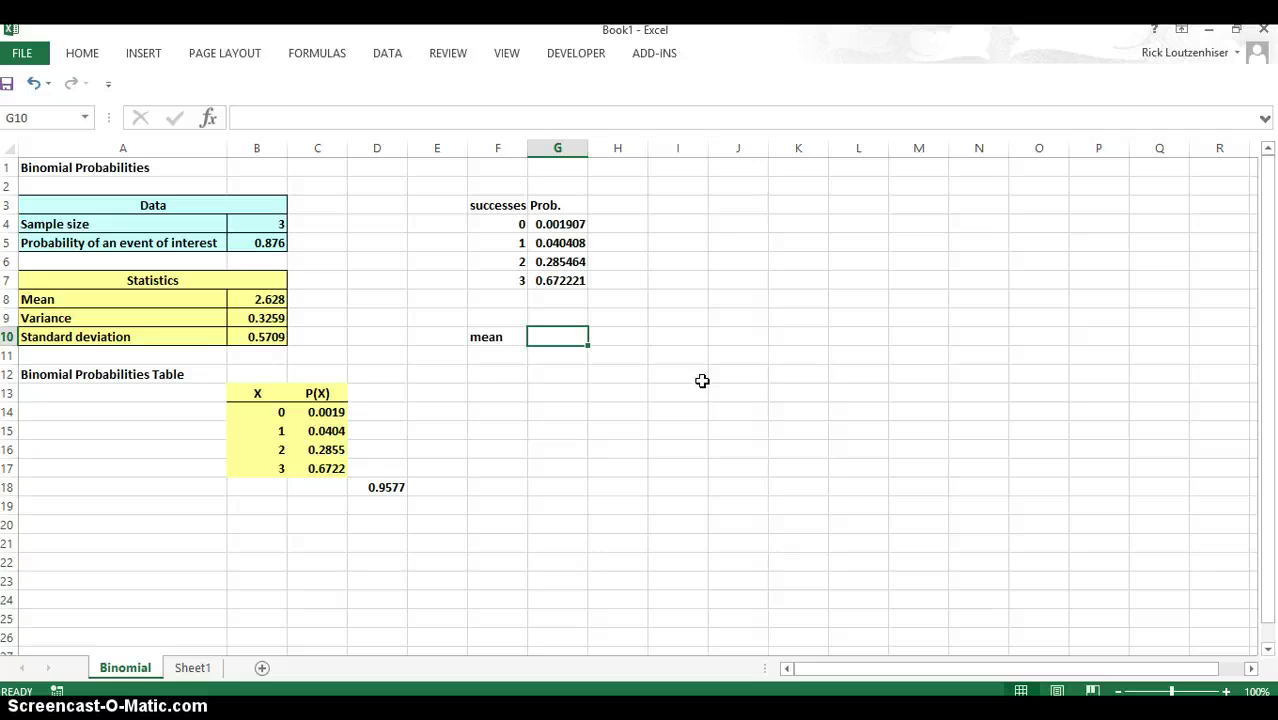
{"action": "type", "text": "="}
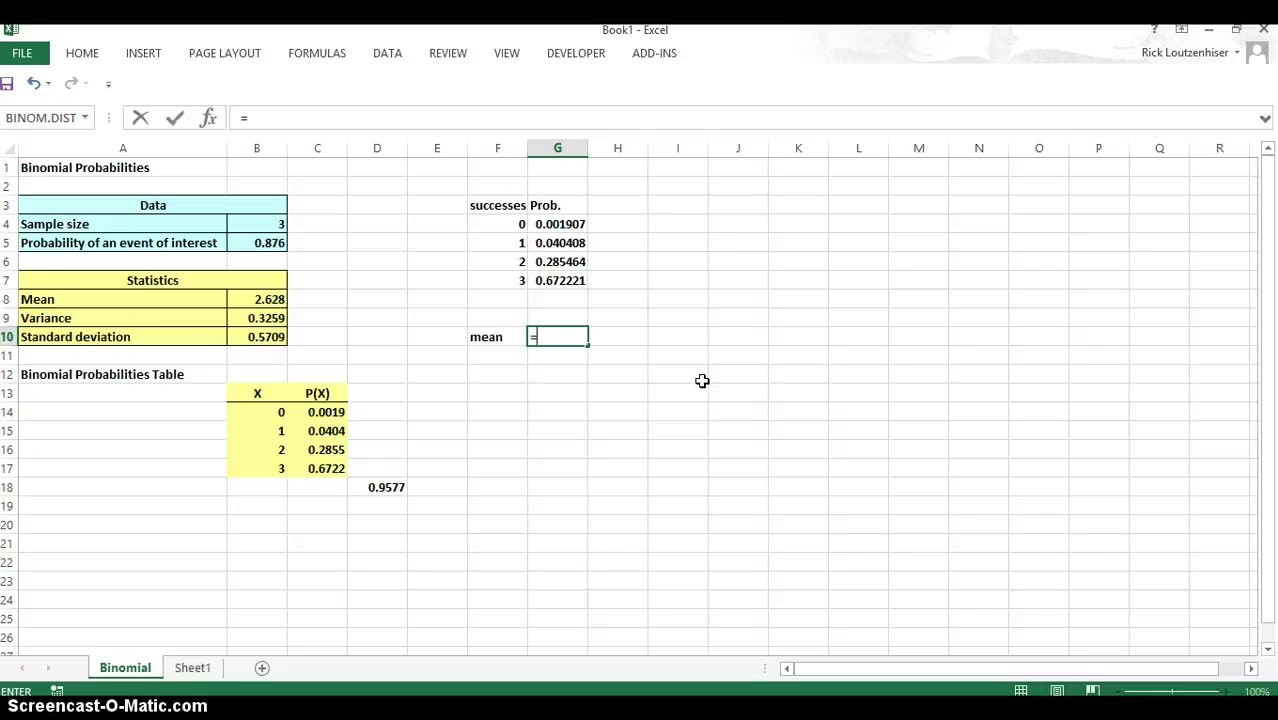
{"action": "type", "text": "3*.76\\"}
{"action": "key", "text": "BackSpace"}
{"action": "key", "text": "BackSpace"}
{"action": "key", "text": "BackSpace"}
{"action": "type", "text": "876"}
{"action": "key", "text": "Return"}
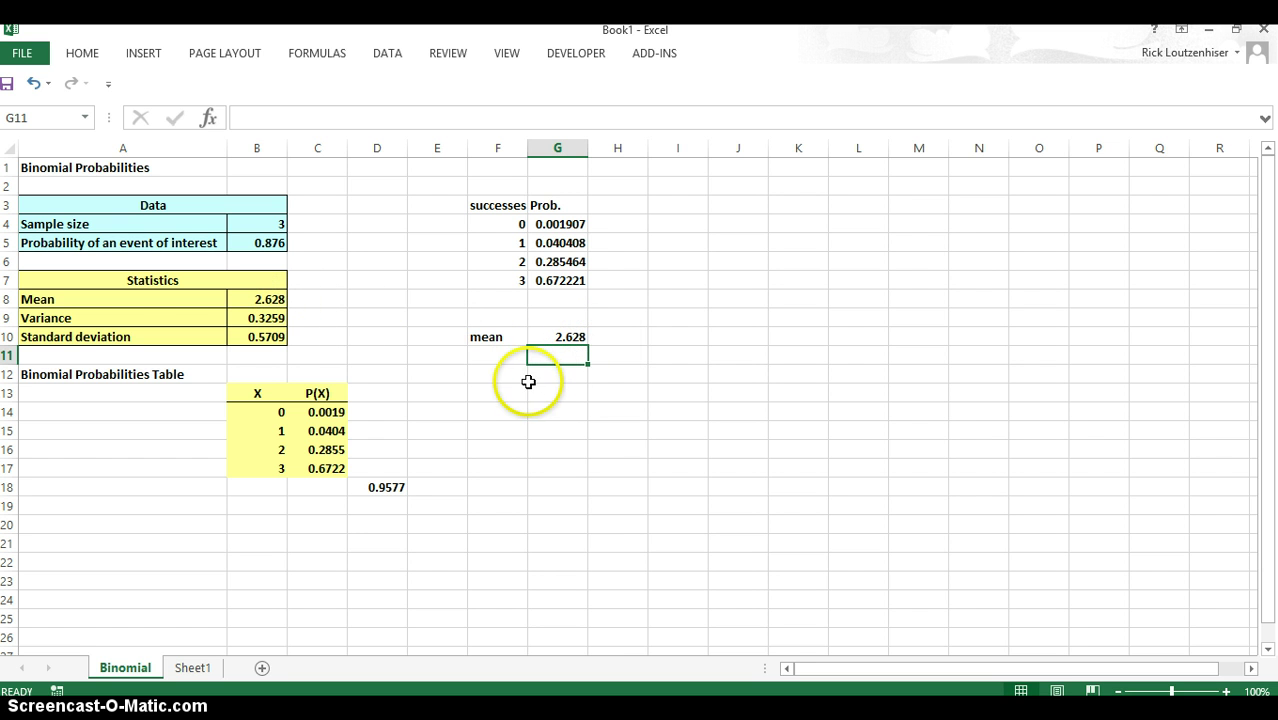
Label cell F11 "std.dev." and calculate the standard deviation in G11 with the formula =SQRT(3*.876*(1-.876))
{"action": "left_click", "coordinate": [491, 357]}
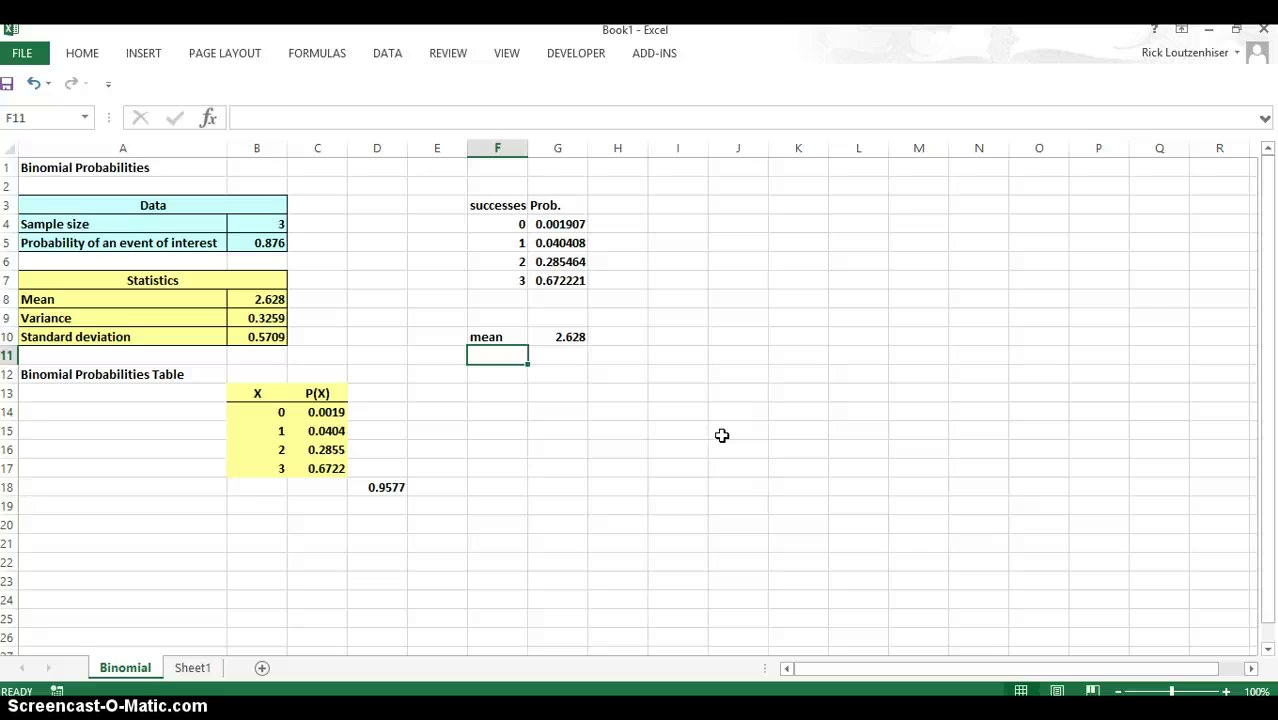
{"action": "type", "text": "st"}
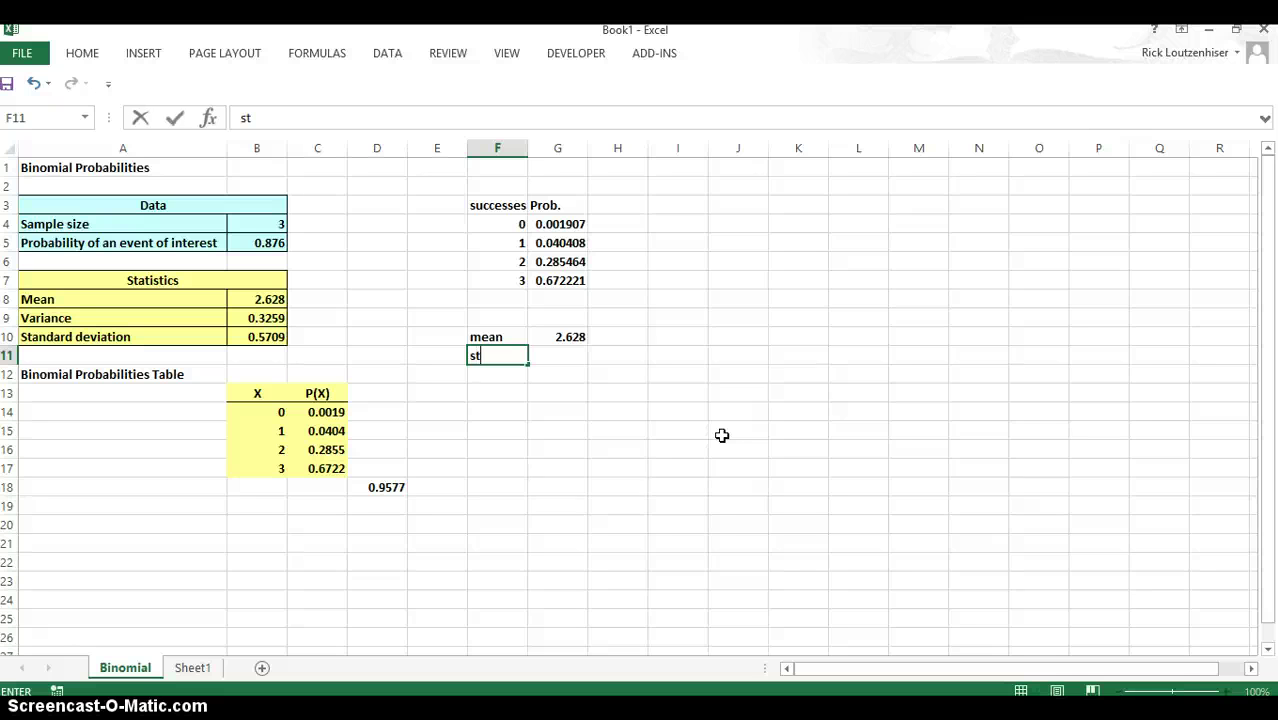
{"action": "type", "text": "d.dev."}
{"action": "left_click", "coordinate": [555, 360]}
{"action": "type", "text": "="}
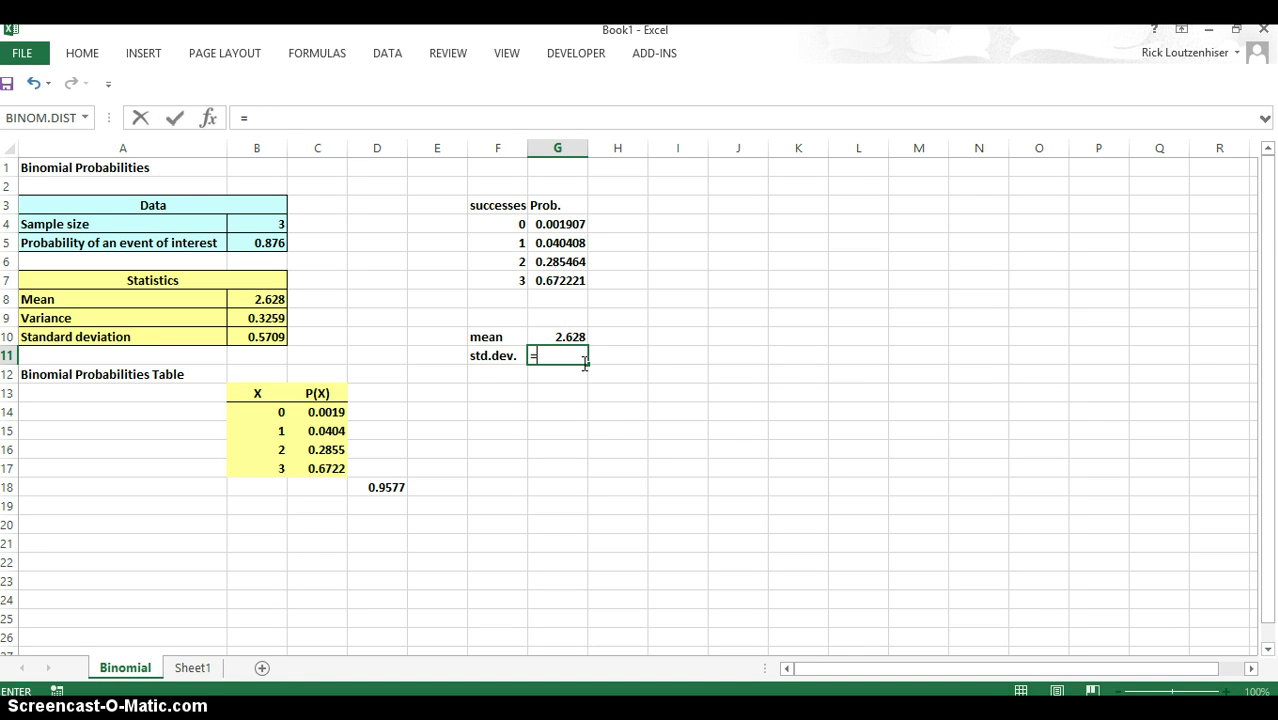
{"action": "type", "text": "sq"}
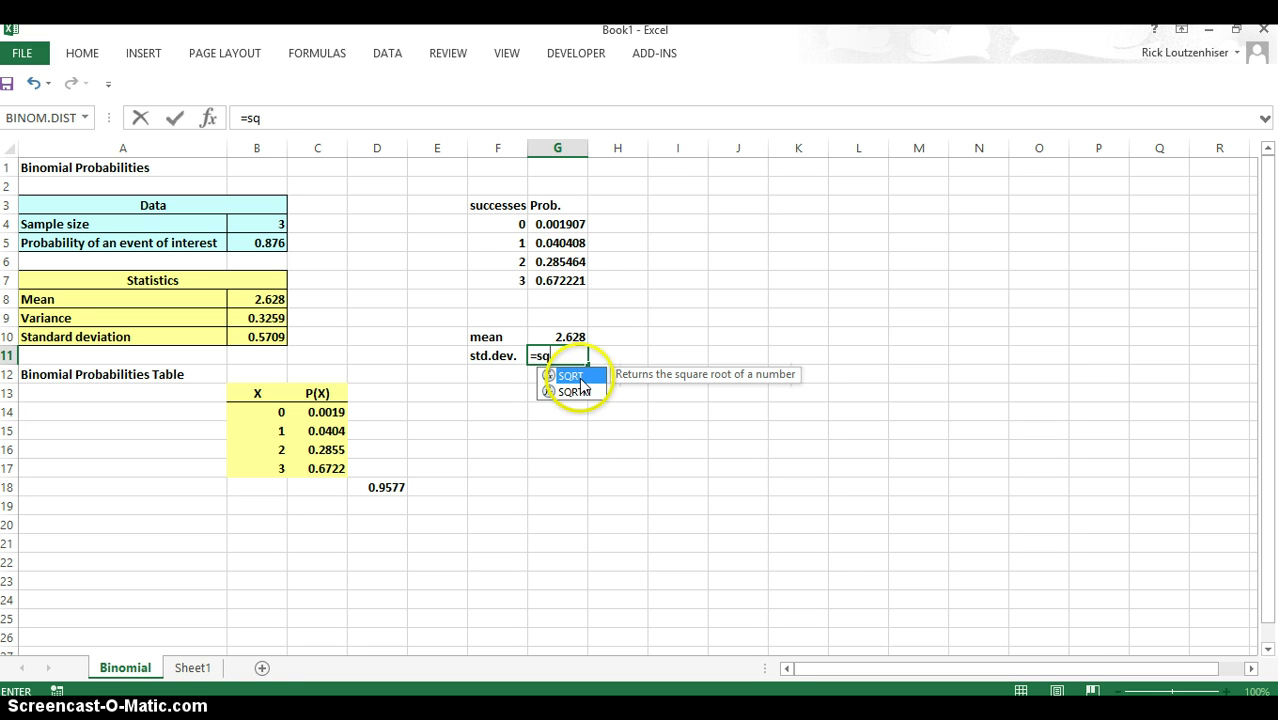
{"action": "double_click", "coordinate": [581, 381]}
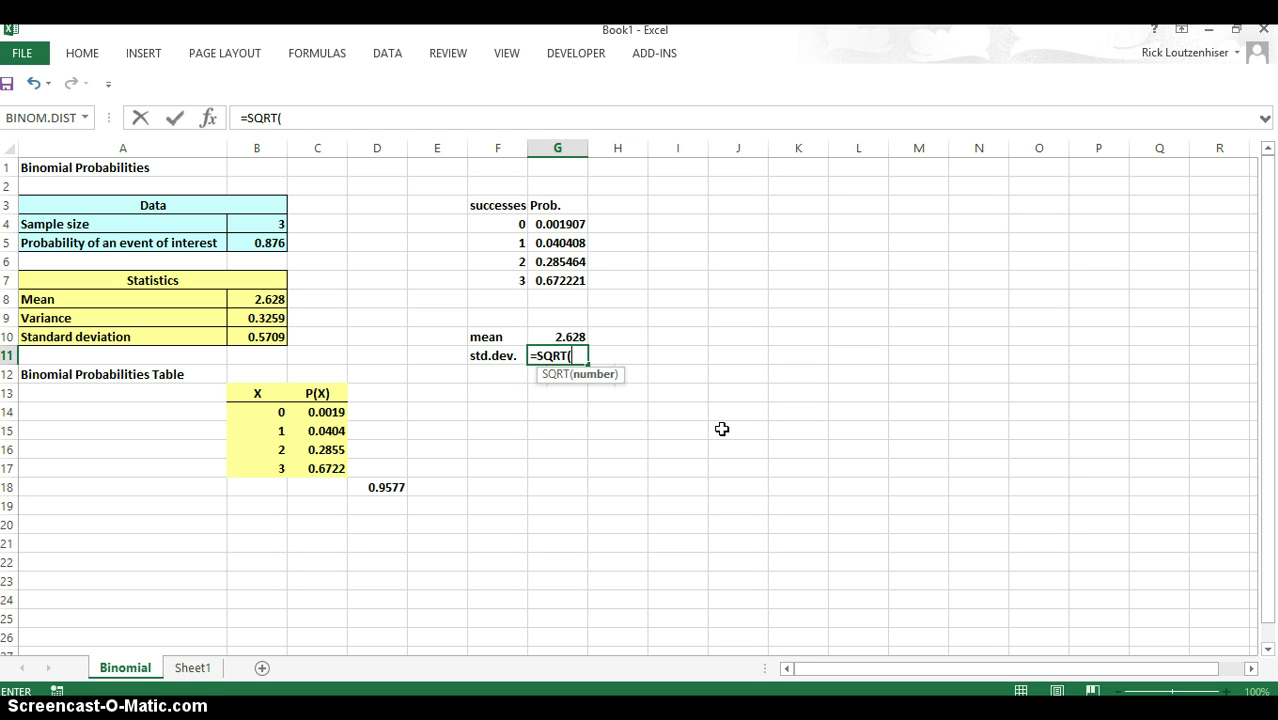
{"action": "type", "text": "3*.876*("}
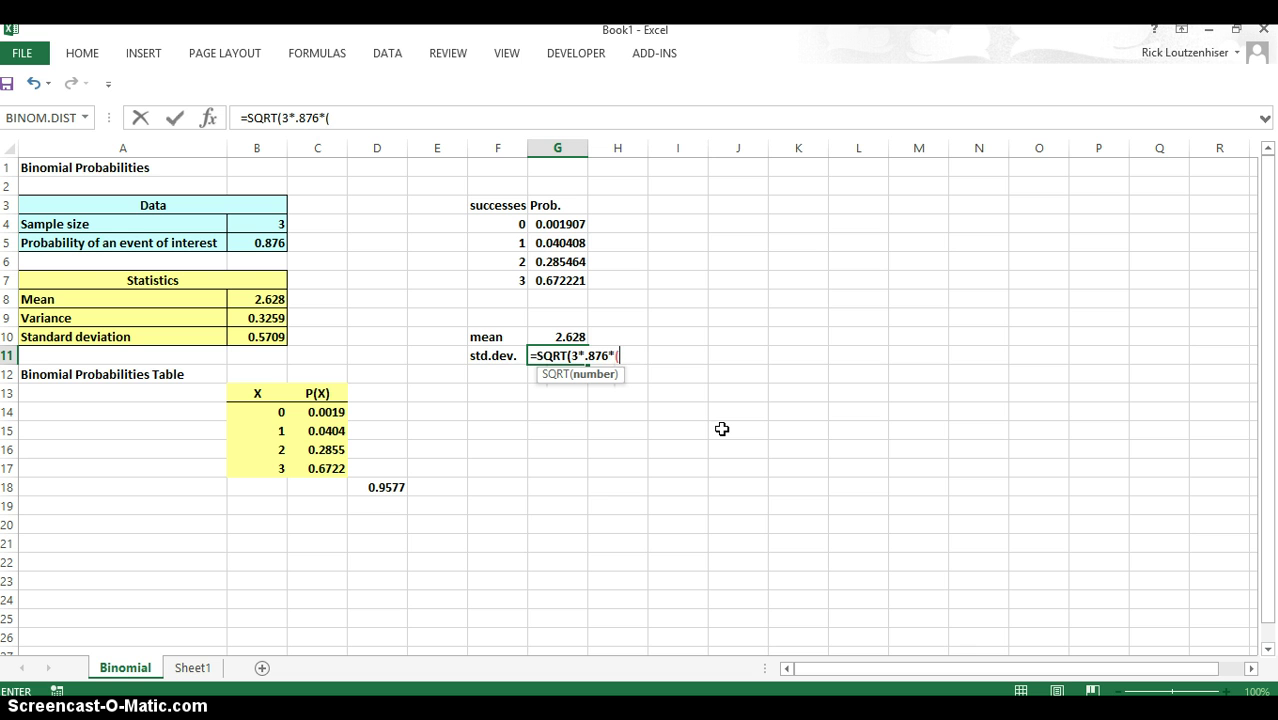
{"action": "type", "text": "1-.876)"}
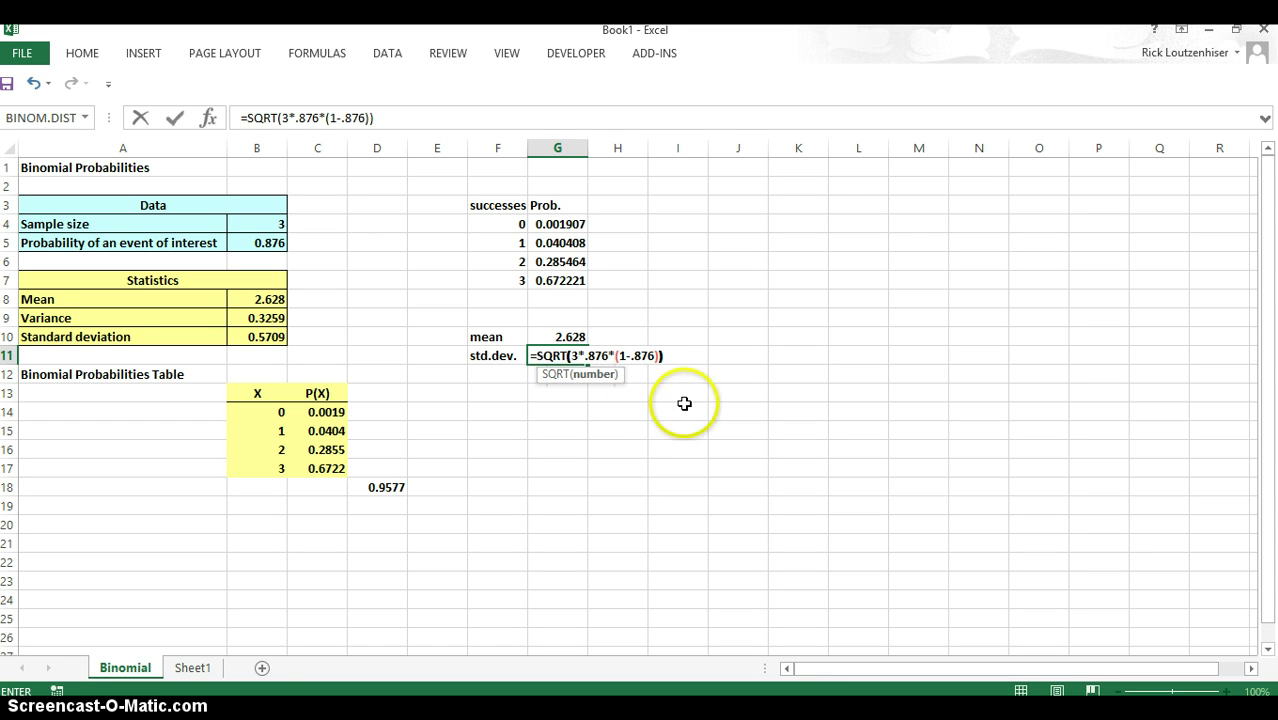
{"action": "type", "text": ")"}
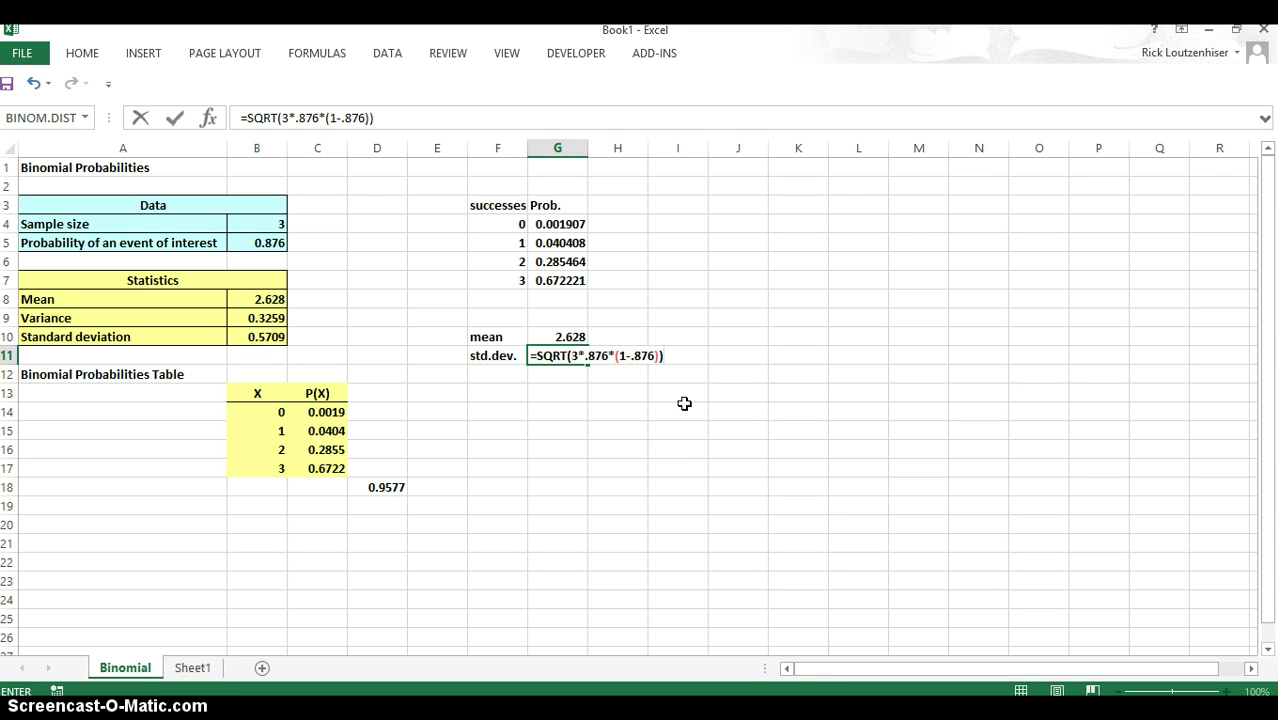
{"action": "key", "text": "Return"}
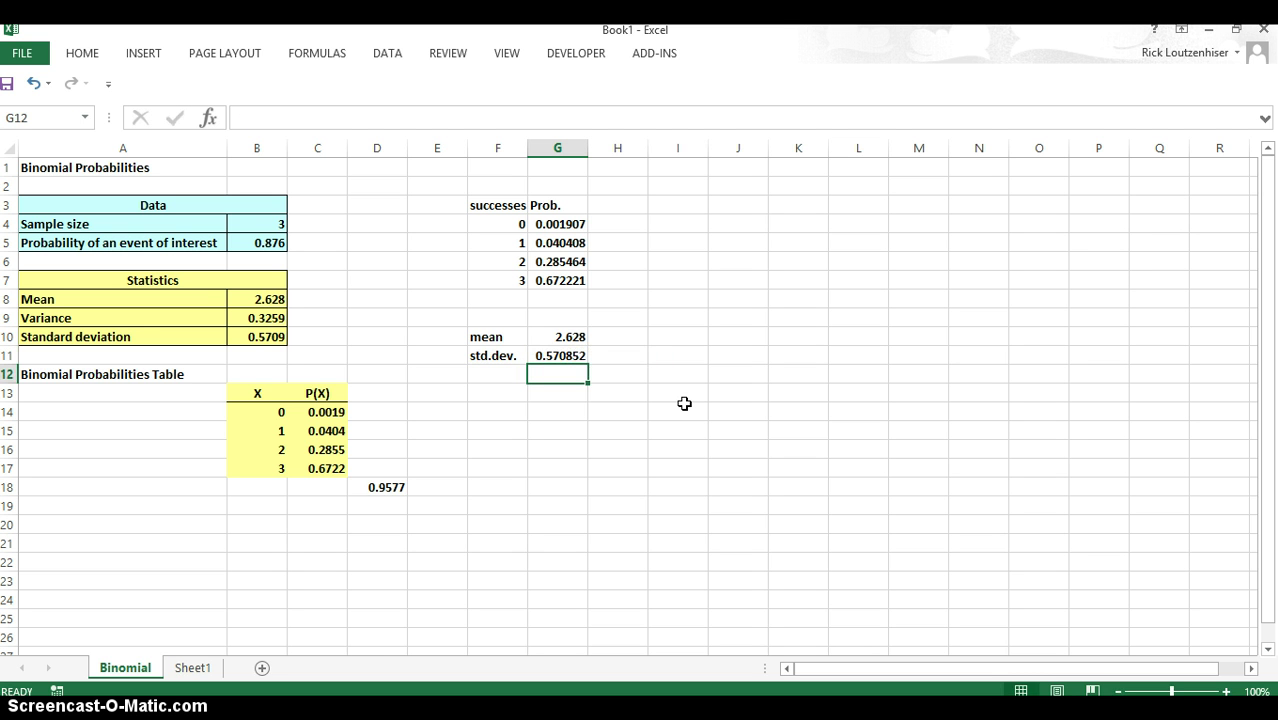